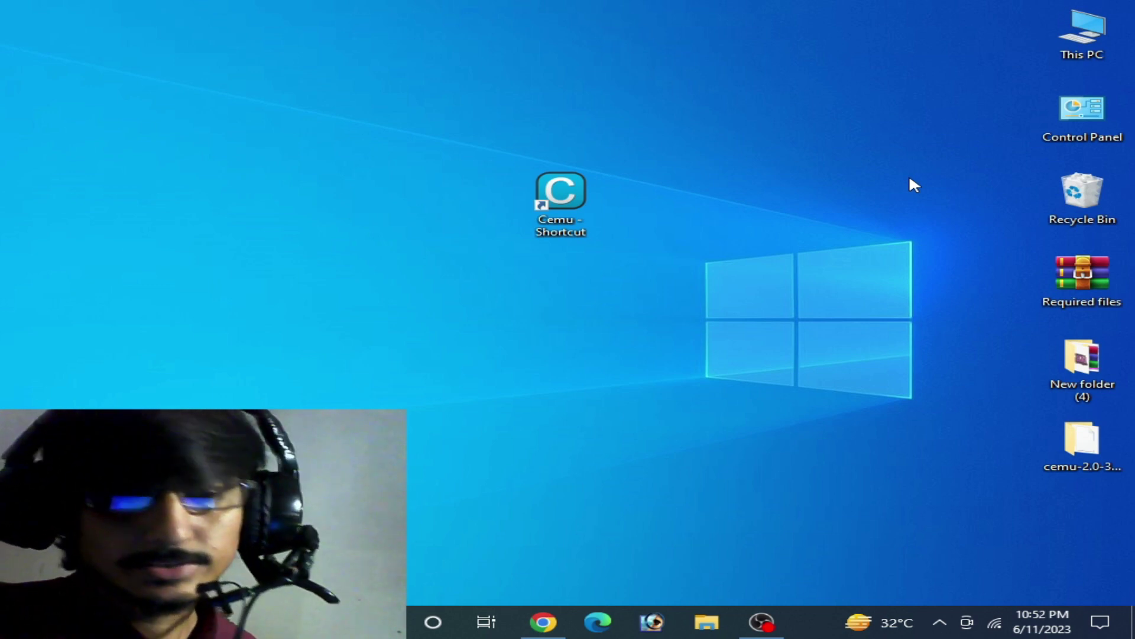
Launch Cemu from its desktop shortcut, look at the game list in a smaller window, and close the emulator.
double_click(572, 204)
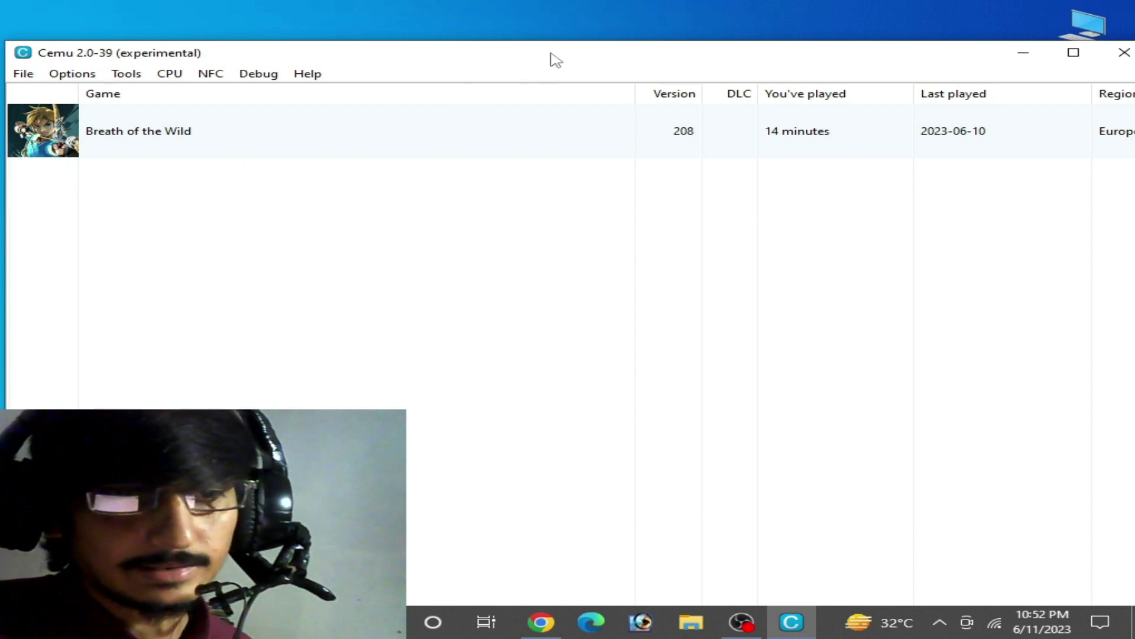
left_click_drag(555, 45, 558, 208)
left_click_drag(5, 272, 424, 272)
left_click_drag(638, 224, 485, 90)
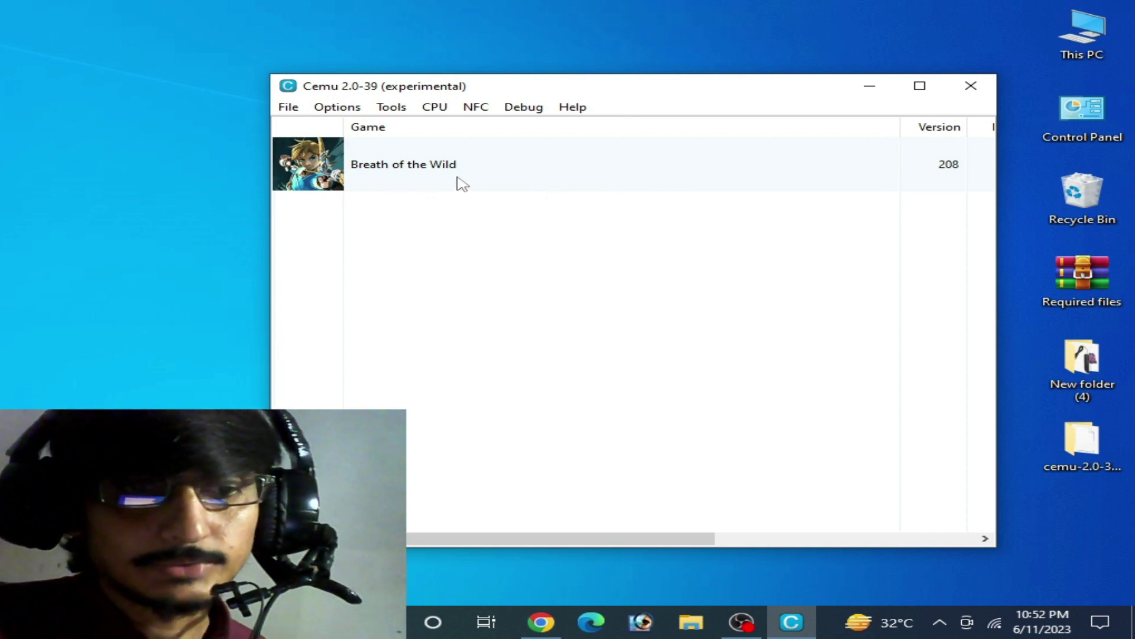
left_click(971, 85)
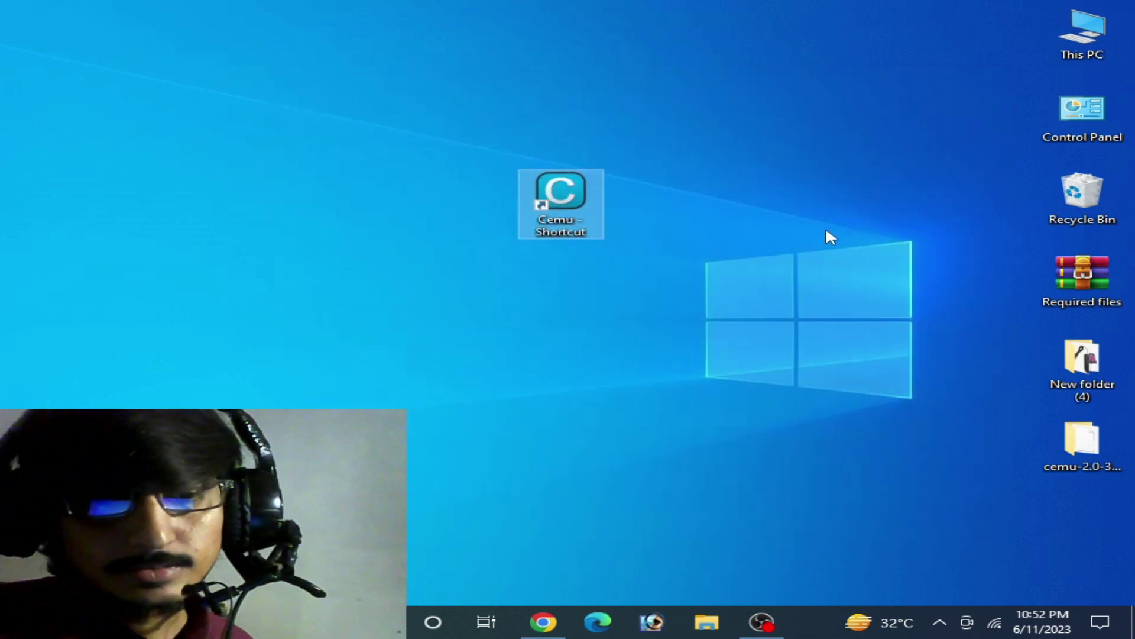
Extract the Required files archive into its own folder on the desktop and open the inner Required files folder.
left_click_drag(1092, 278, 715, 192)
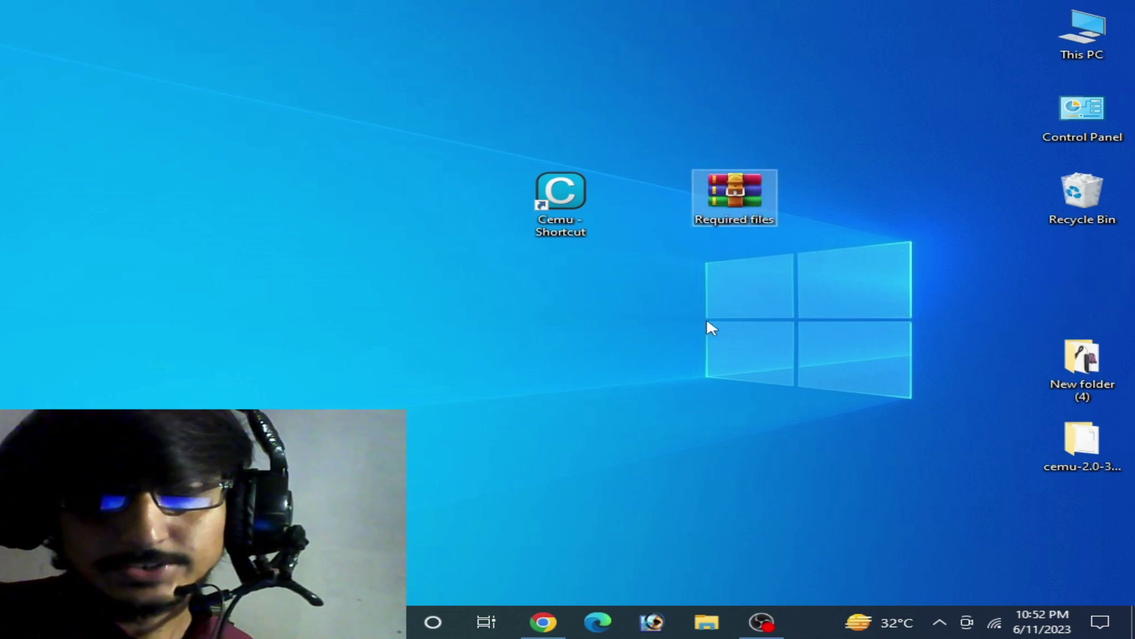
right_click(729, 198)
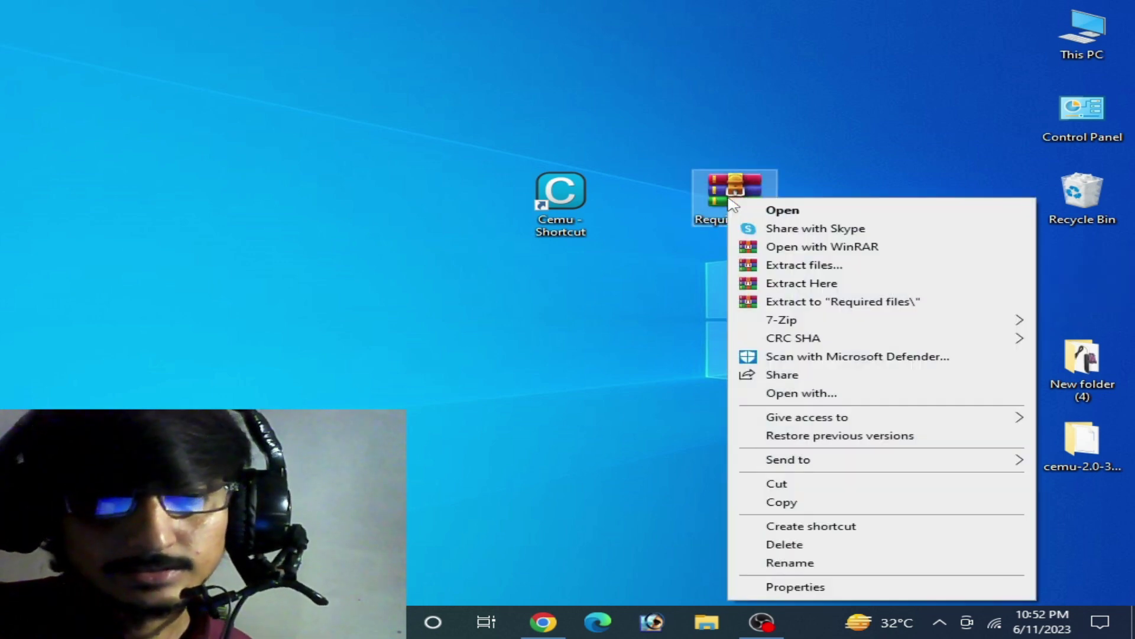
left_click(779, 302)
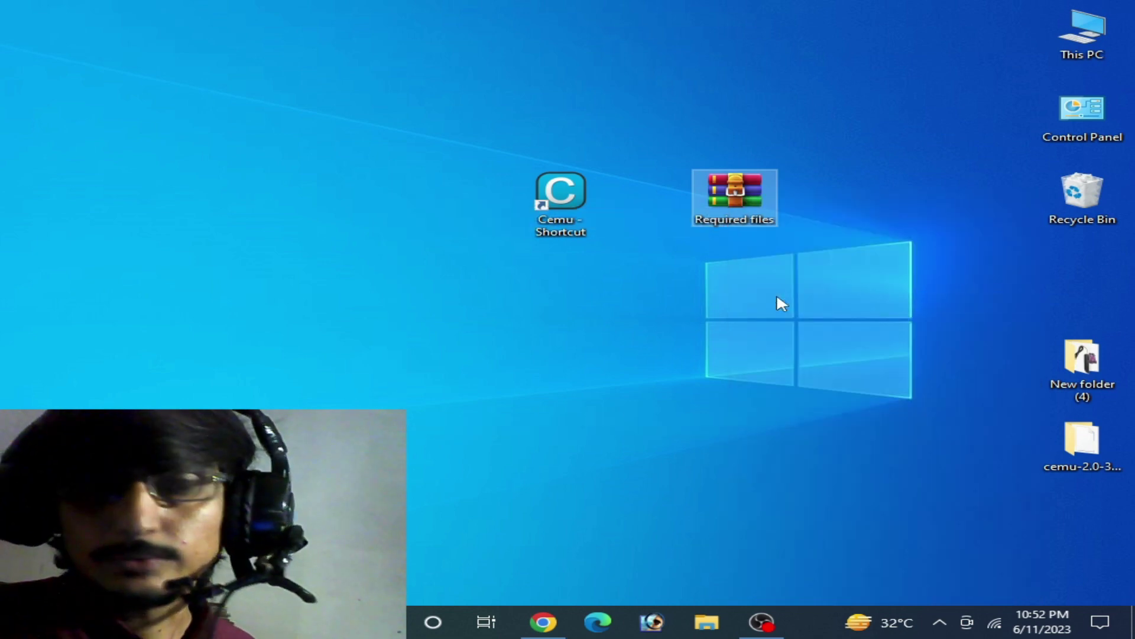
left_click_drag(63, 45, 738, 295)
double_click(739, 298)
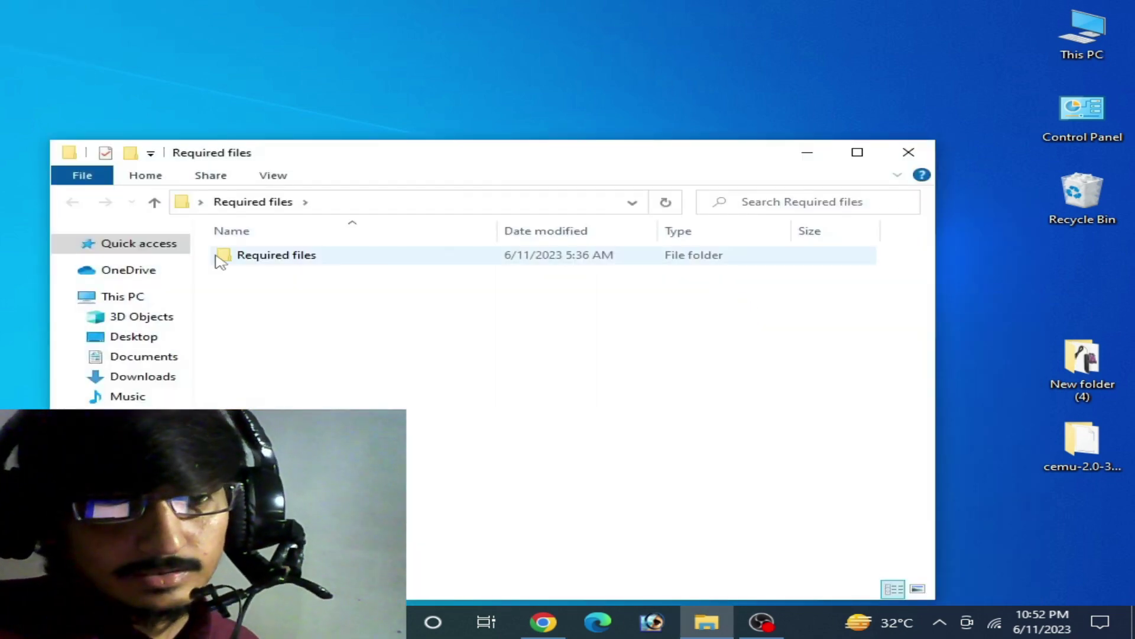
double_click(279, 259)
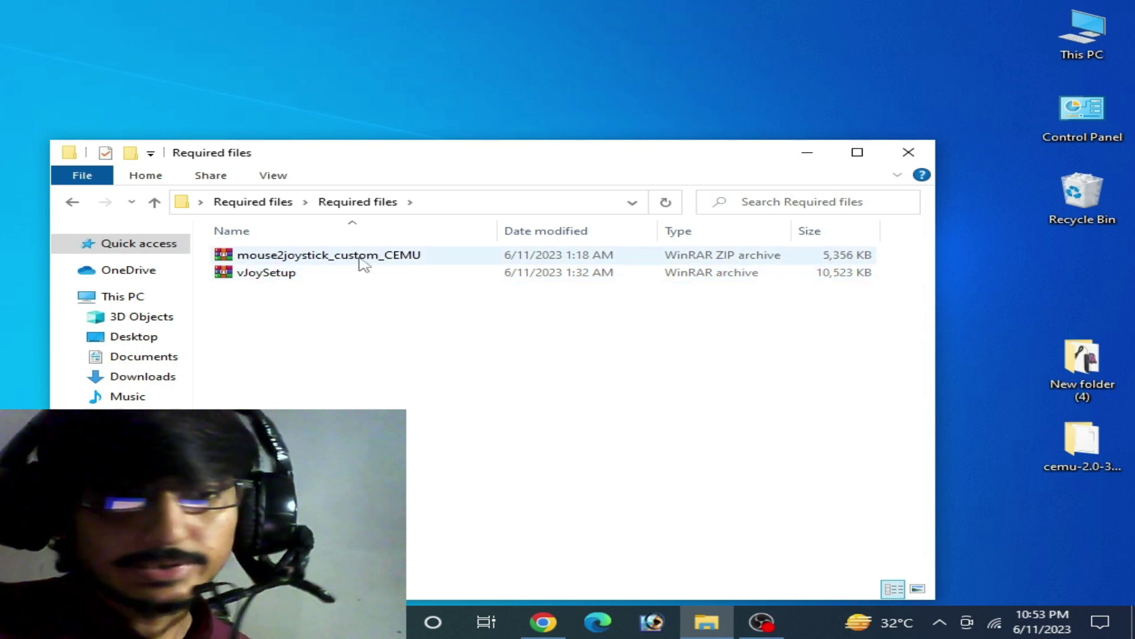
Extract the vJoySetup archive into its own folder and open that folder.
right_click(264, 281)
left_click(300, 308)
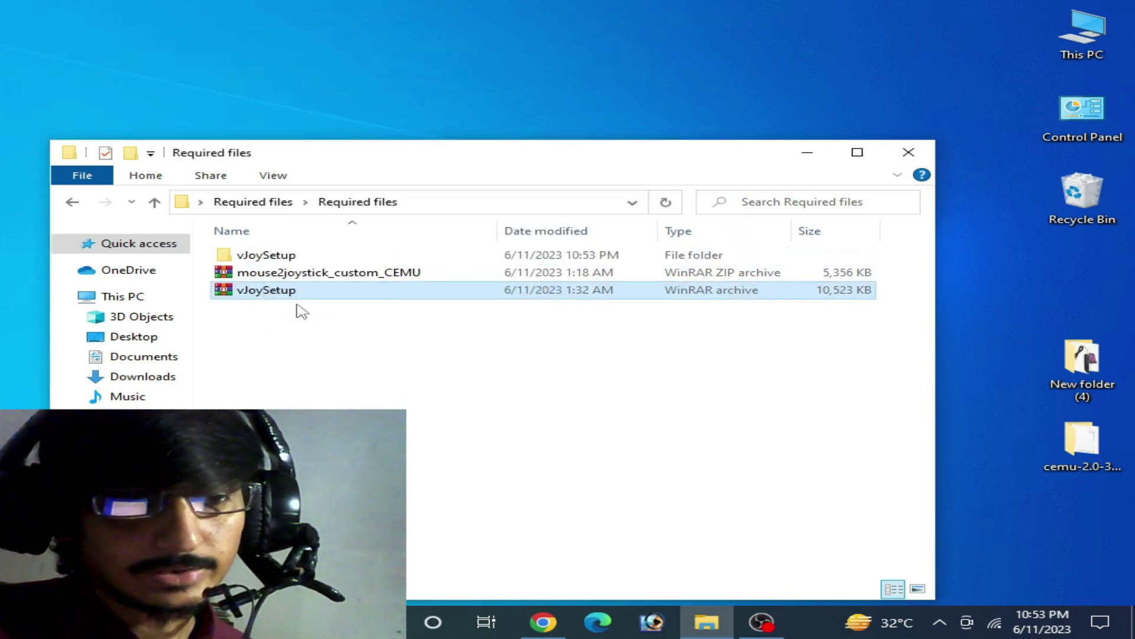
left_click(267, 259)
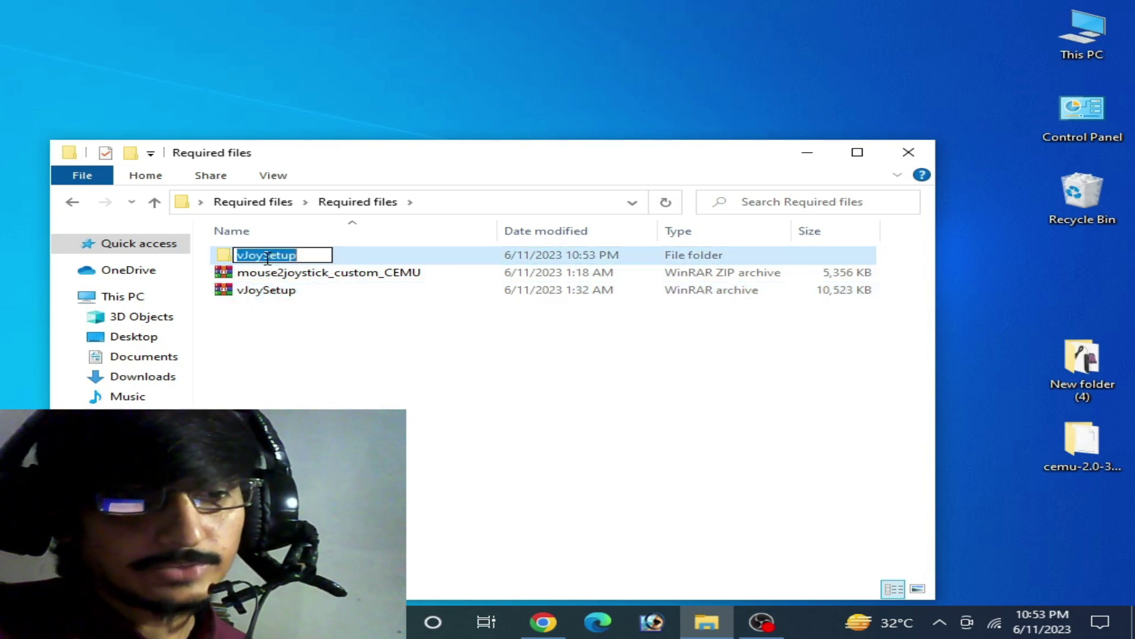
left_click(287, 271)
double_click(286, 256)
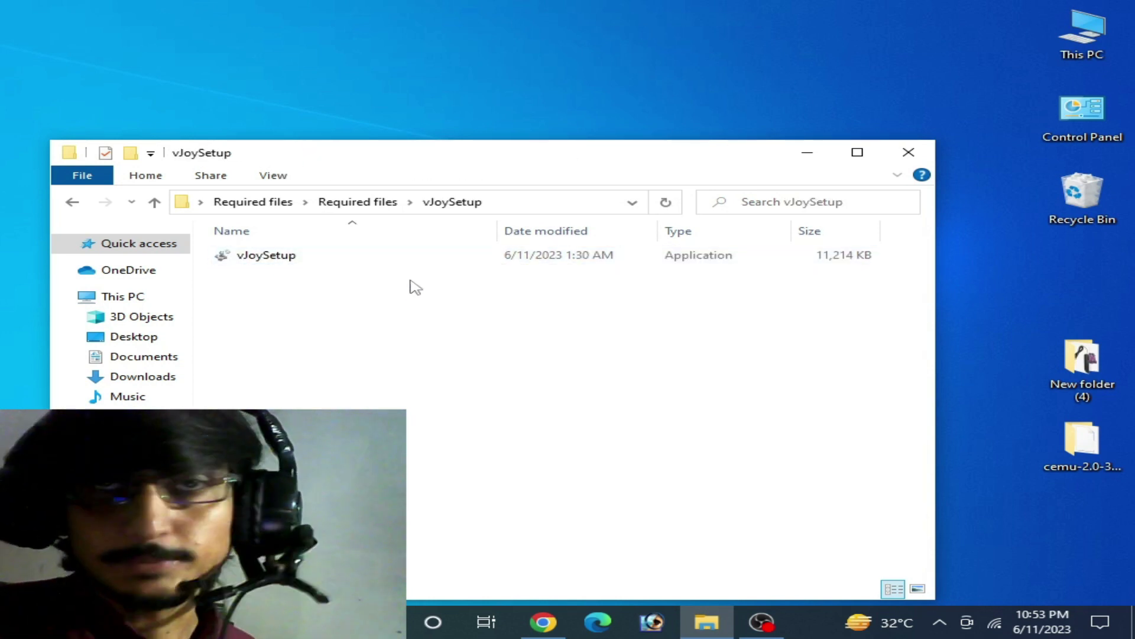
Run vJoySetup as administrator and install the vJoy Device Driver through to the end of the wizard.
left_click(286, 257)
right_click(283, 255)
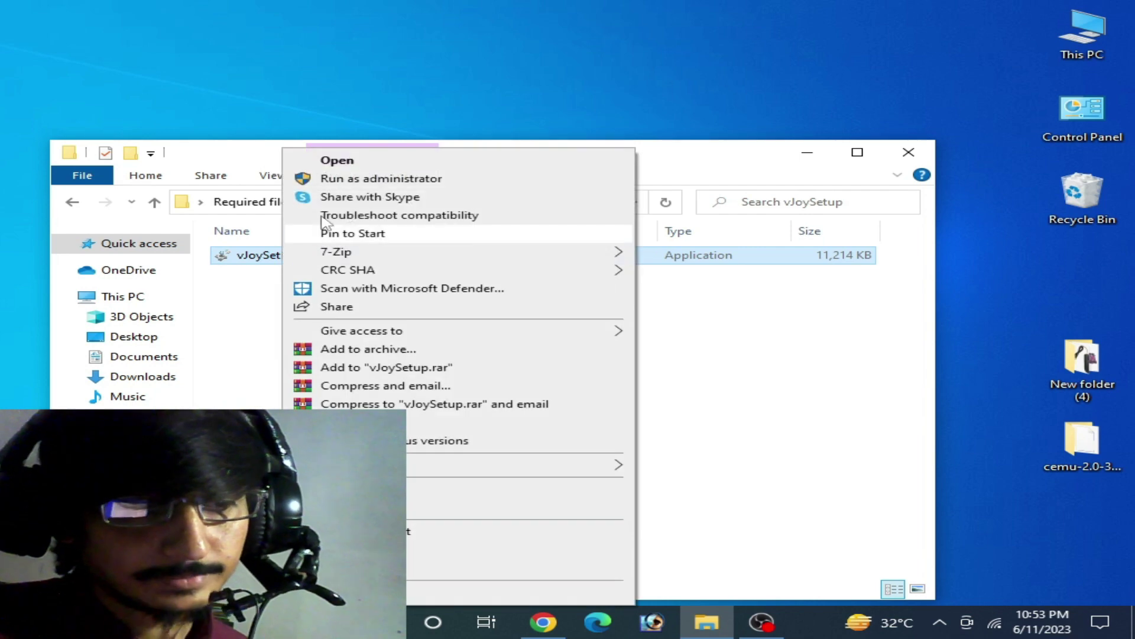
left_click(350, 177)
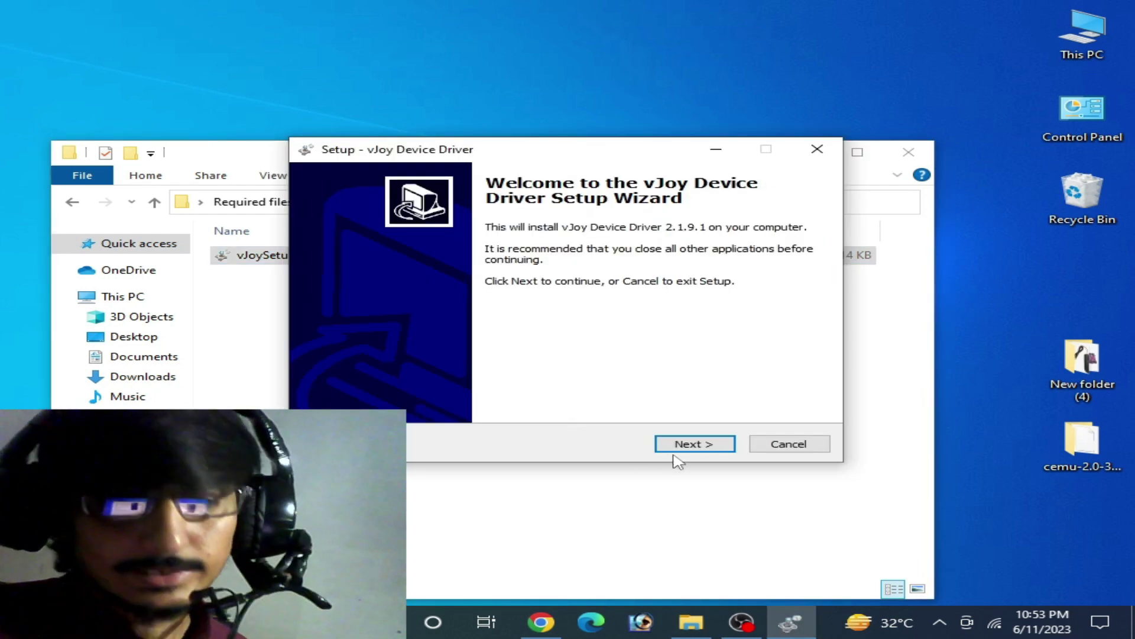
left_click(690, 447)
left_click(694, 444)
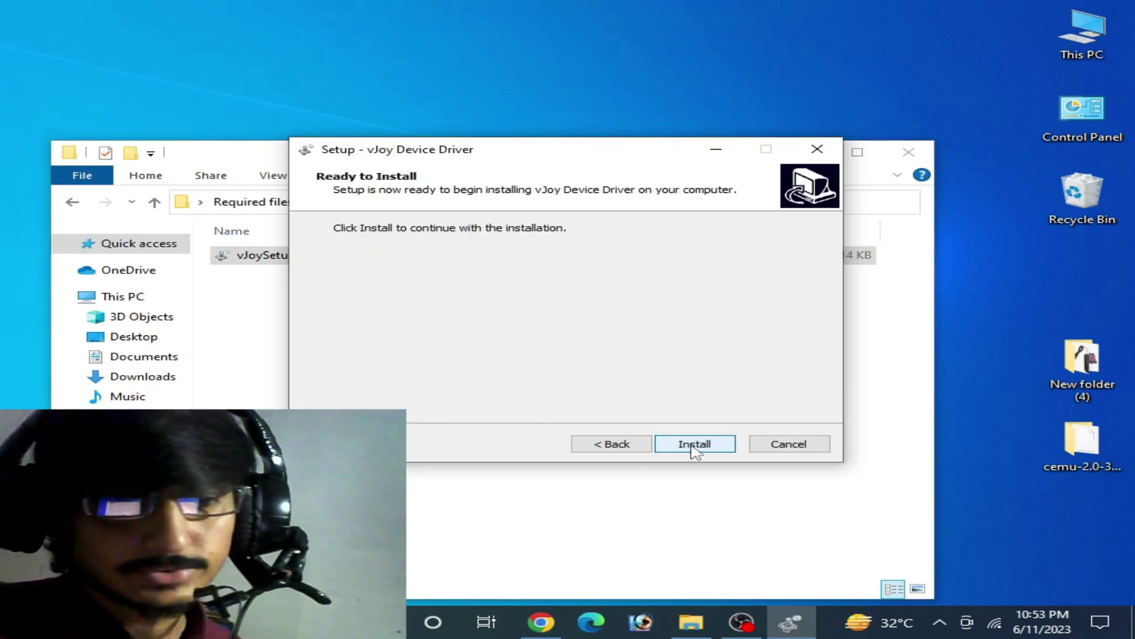
left_click(695, 445)
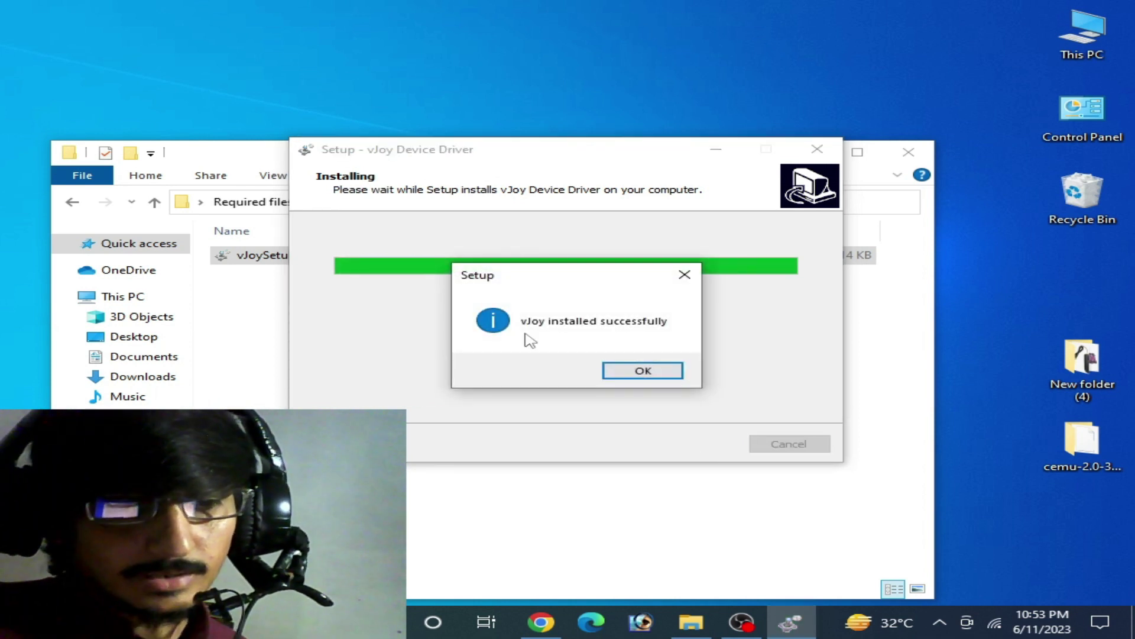
left_click(650, 372)
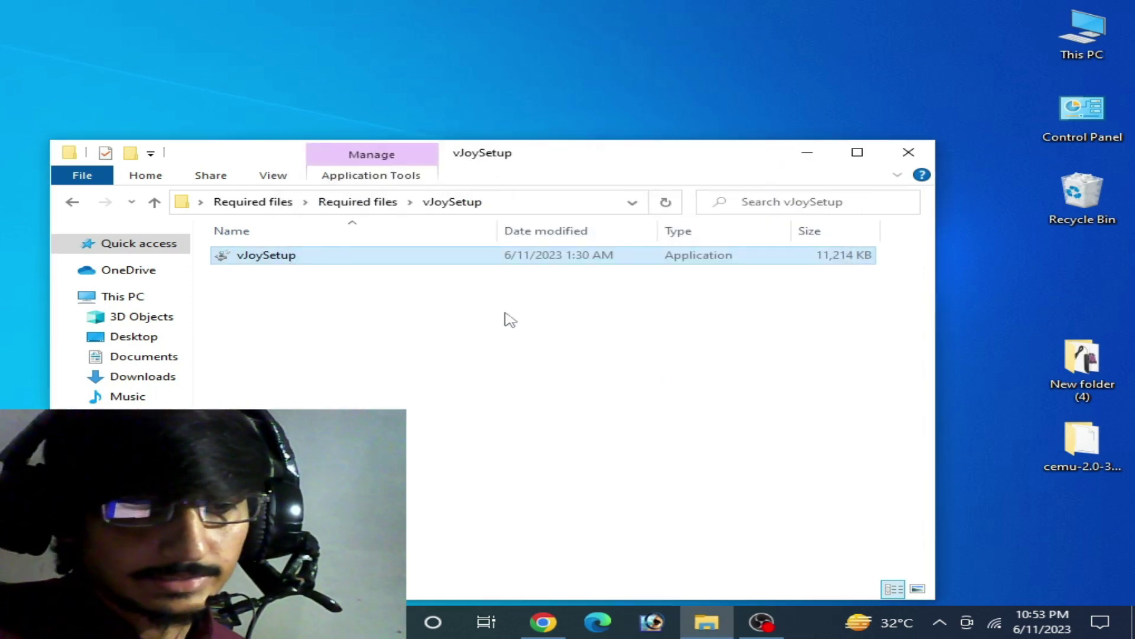
Return to the Required files folder, extract the mouse2joystick_custom_CEMU archive and open the extracted folder.
left_click(82, 201)
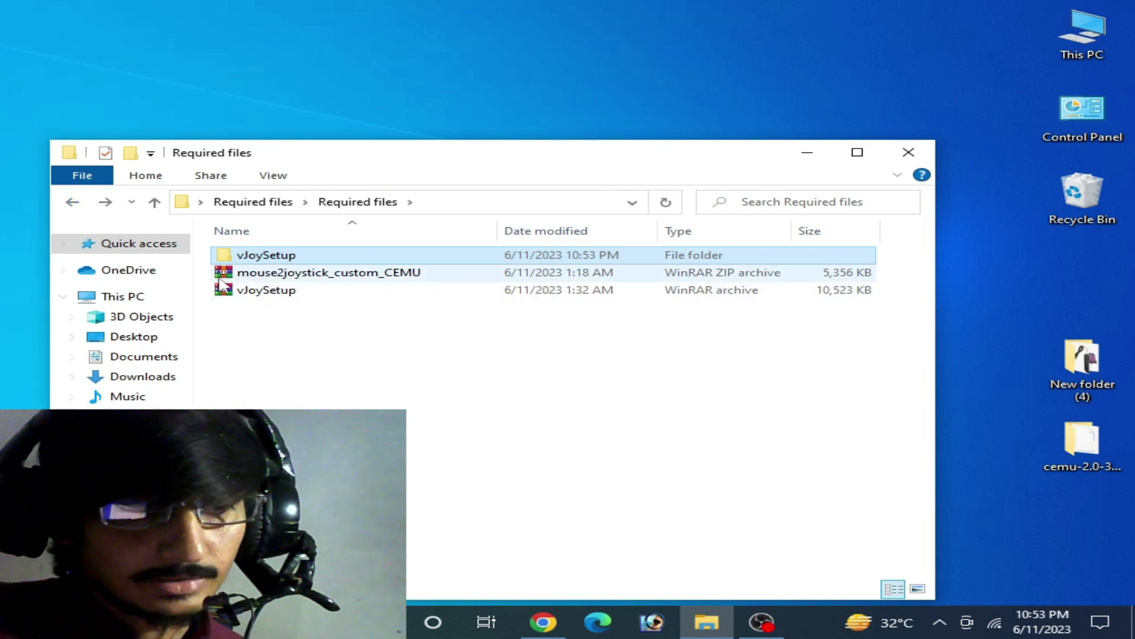
left_click(300, 276)
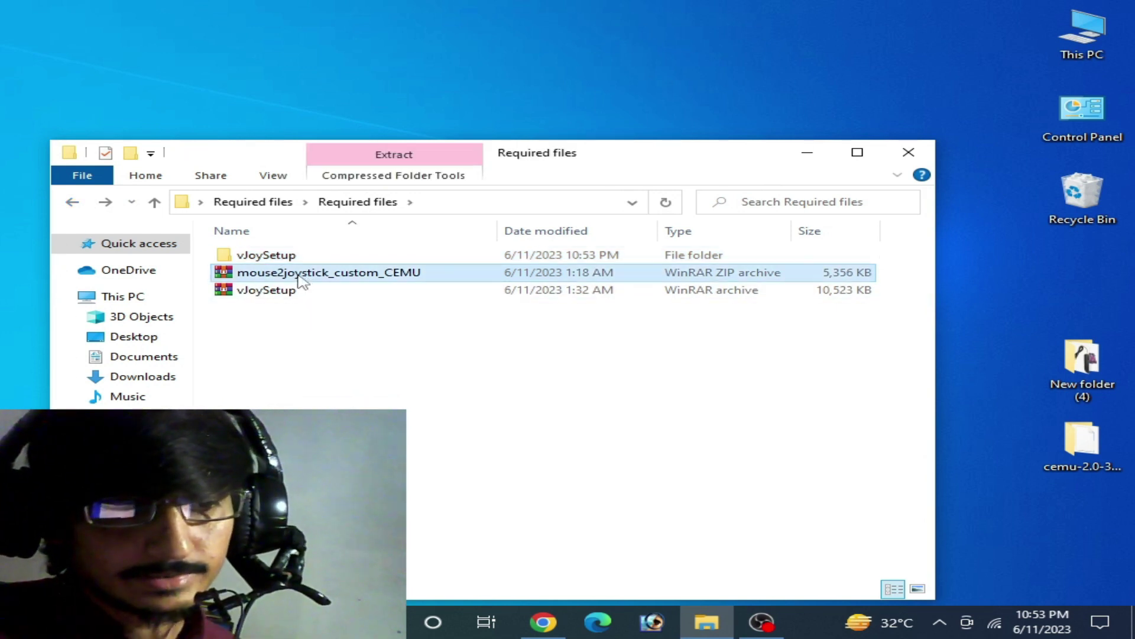
right_click(300, 275)
left_click(339, 307)
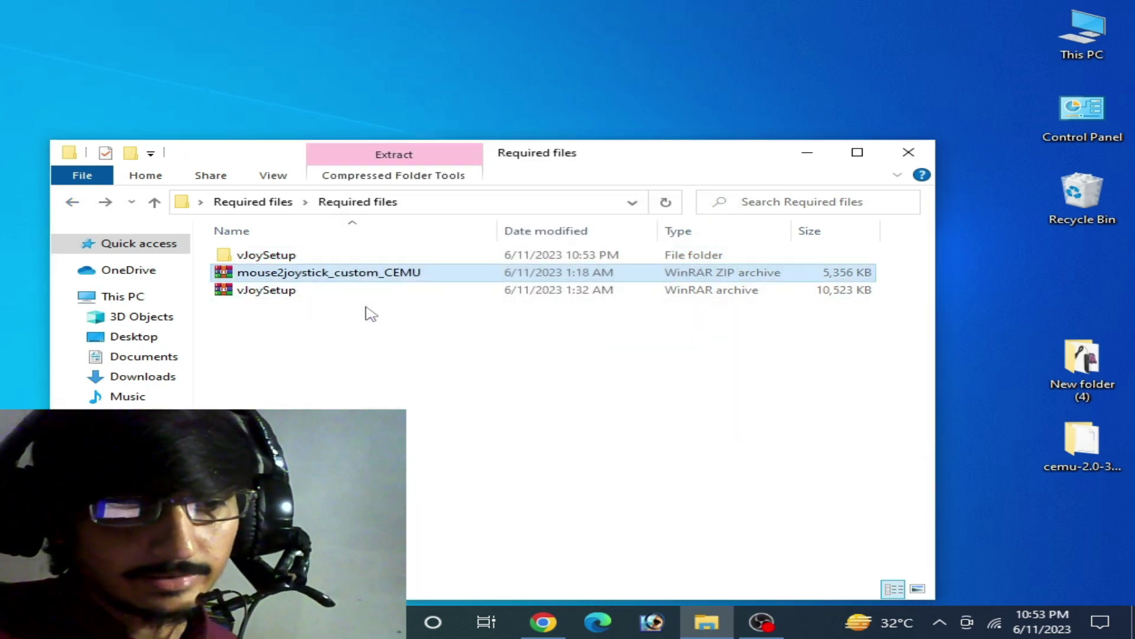
double_click(309, 259)
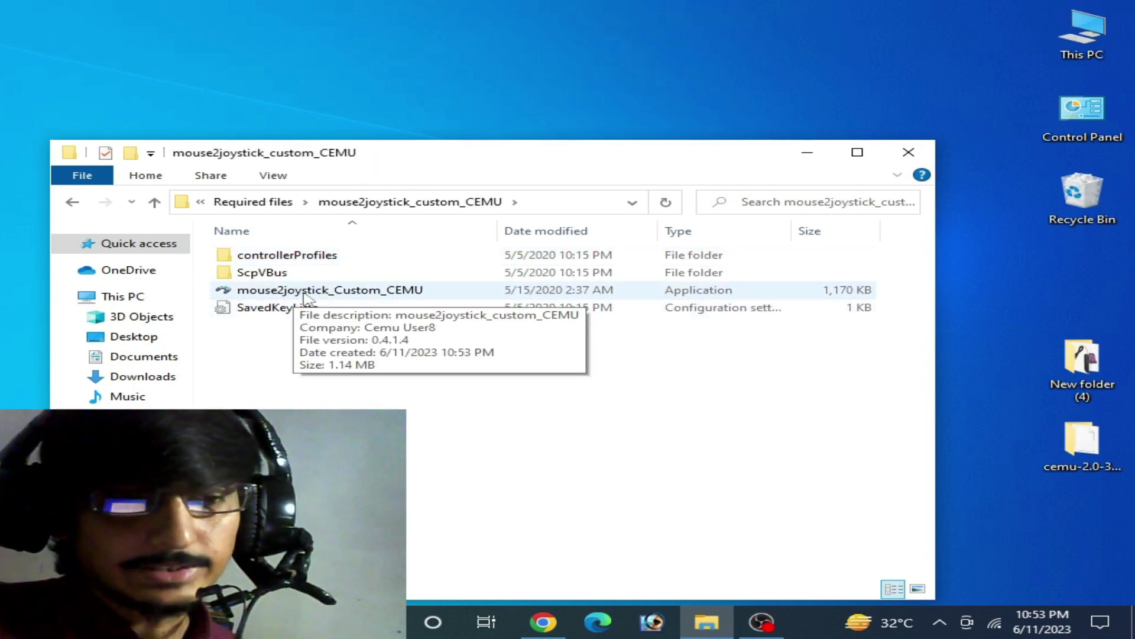
Run mouse2joystick_Custom_CEMU as administrator and dismiss its welcome message.
left_click(349, 298)
right_click(349, 297)
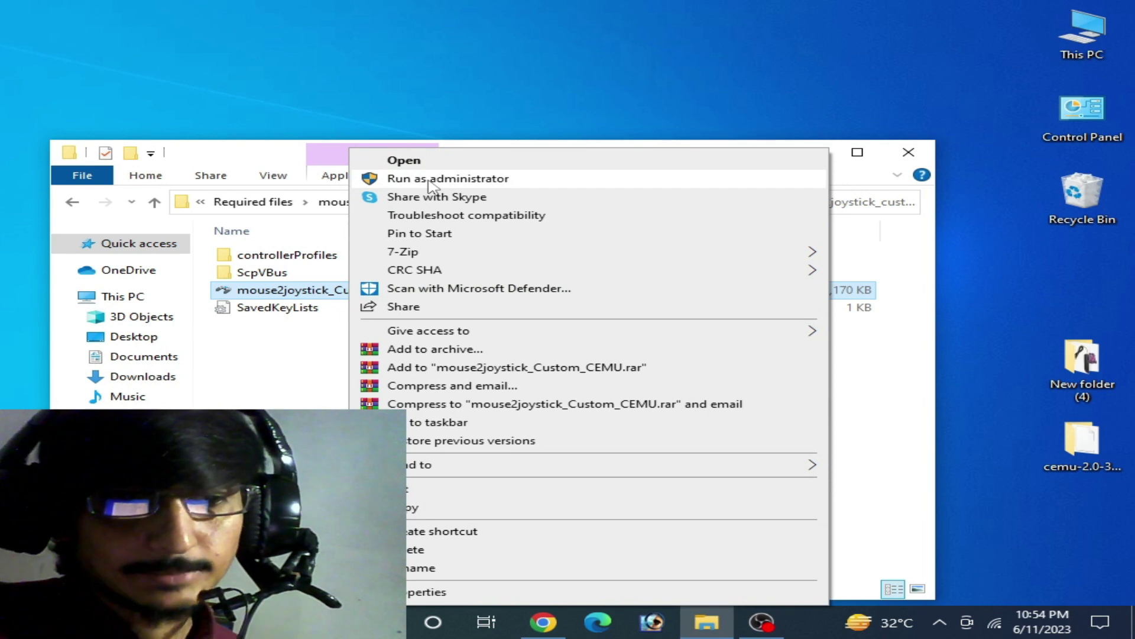
left_click(456, 179)
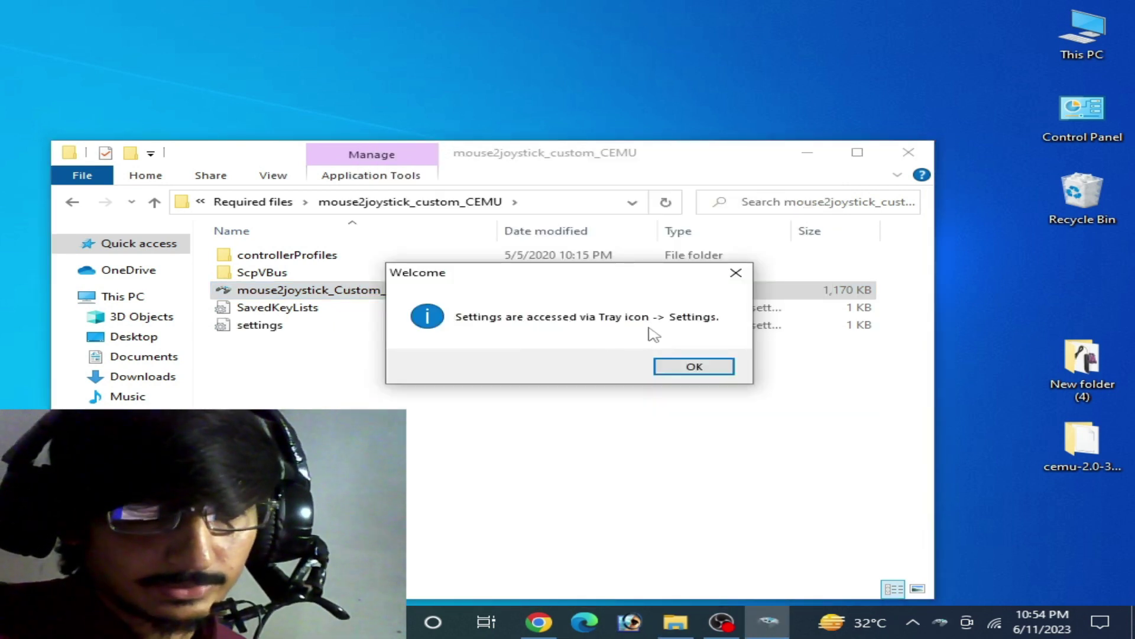
left_click(690, 367)
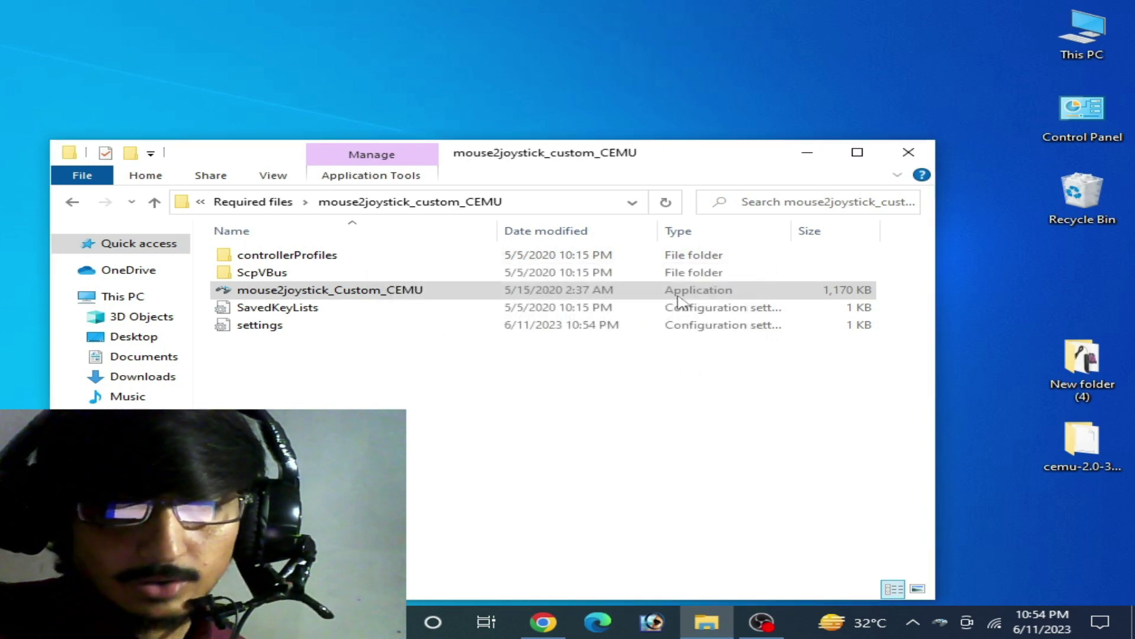
Open the mouse2joystick settings, review the general output mode and executable options, and close the settings window.
left_click_drag(665, 163, 638, 101)
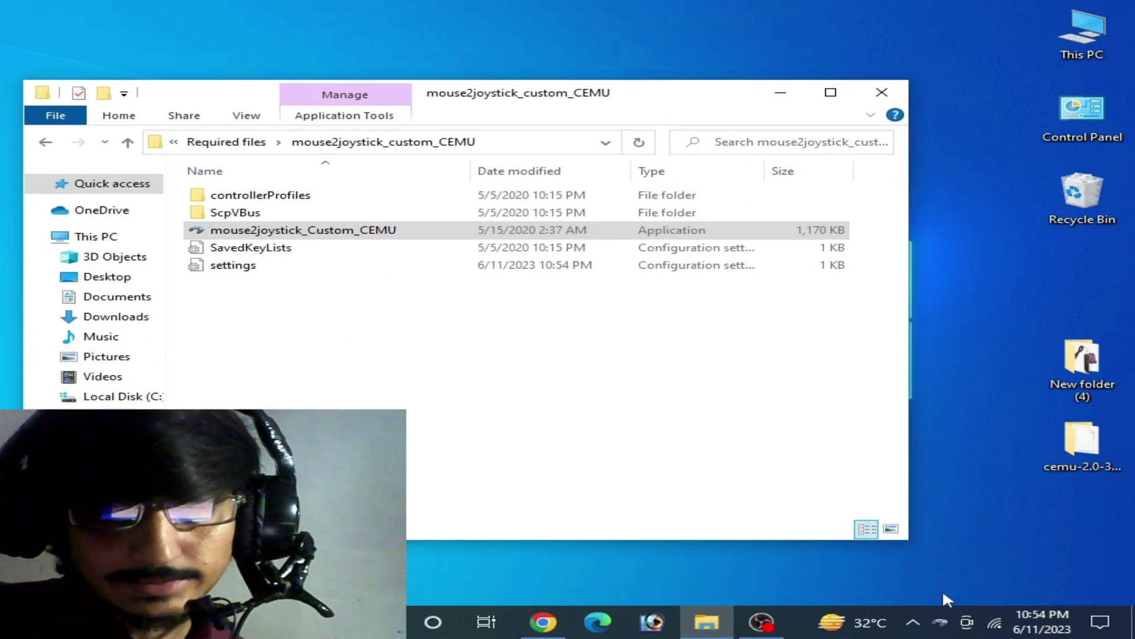
left_click(938, 622)
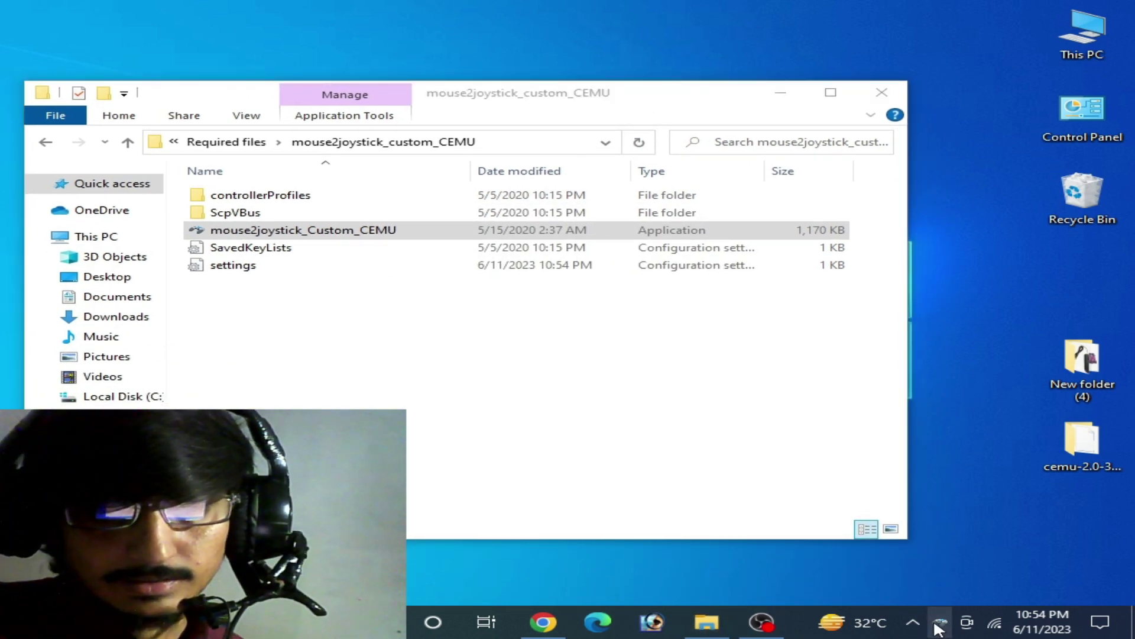
right_click(936, 620)
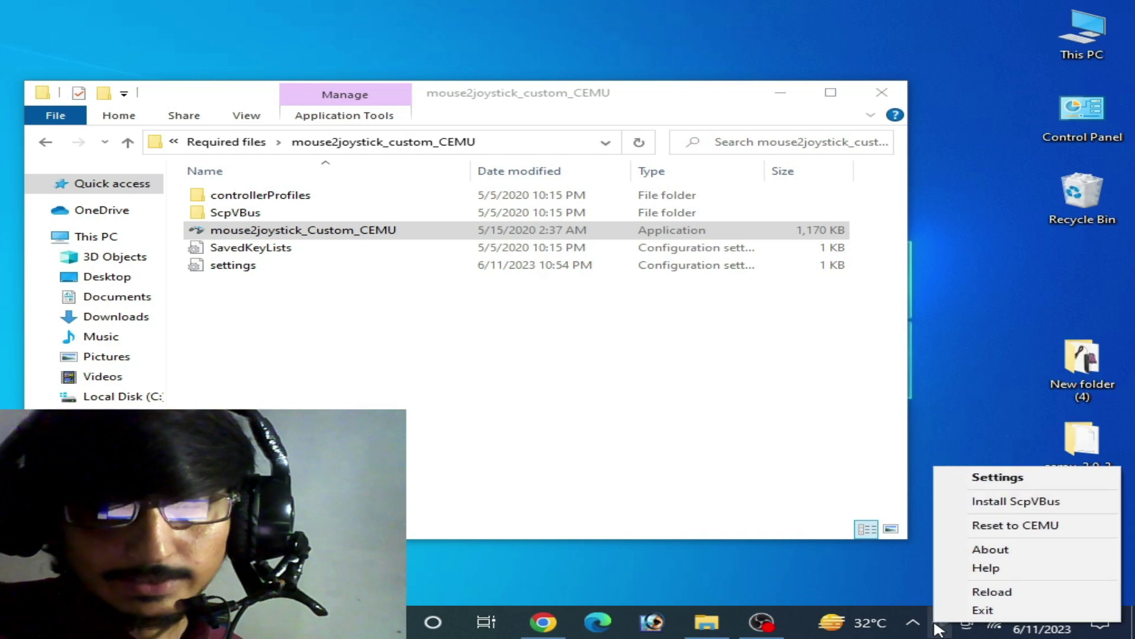
left_click(998, 477)
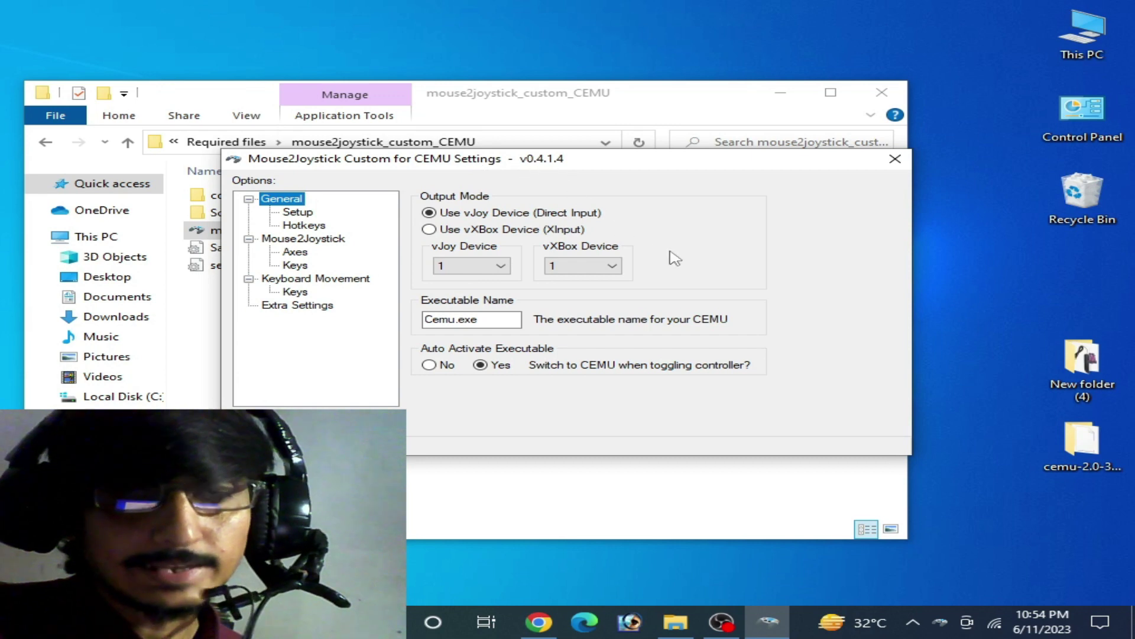
left_click_drag(525, 159, 573, 152)
left_click(905, 152)
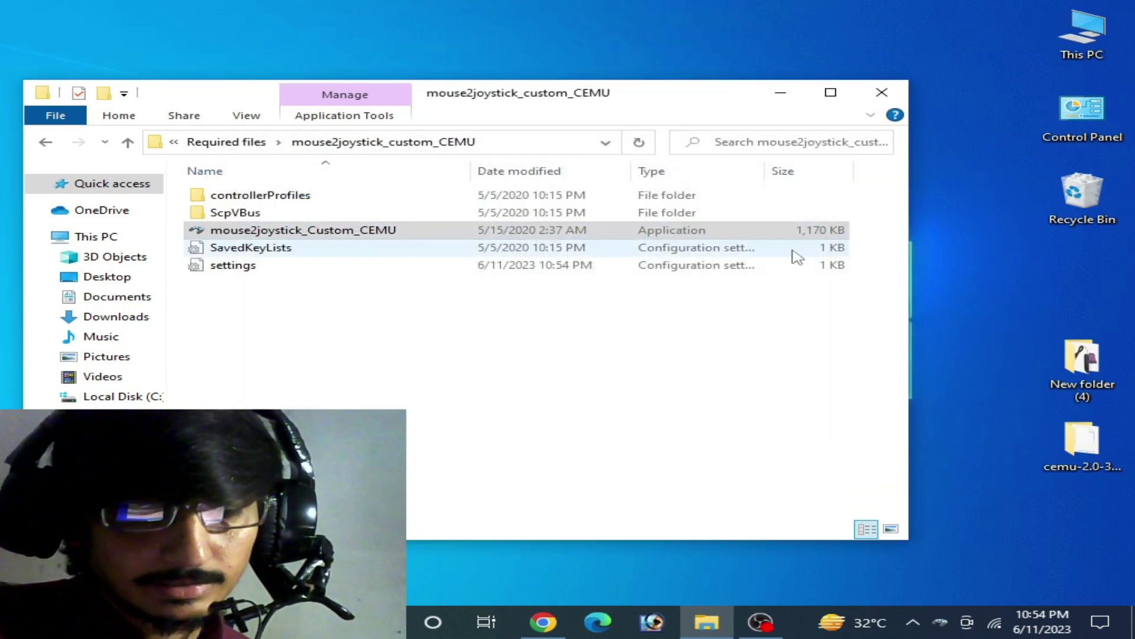
Exit mouse2joystick and move its folder window down to uncover the Cemu shortcut on the desktop.
right_click(941, 612)
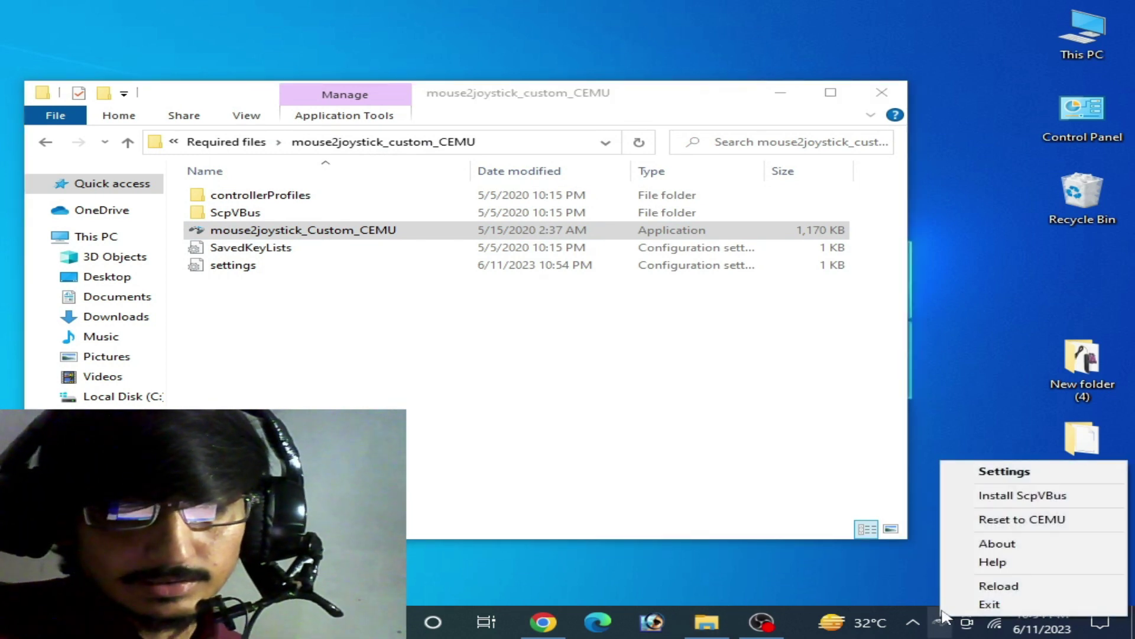
left_click(961, 601)
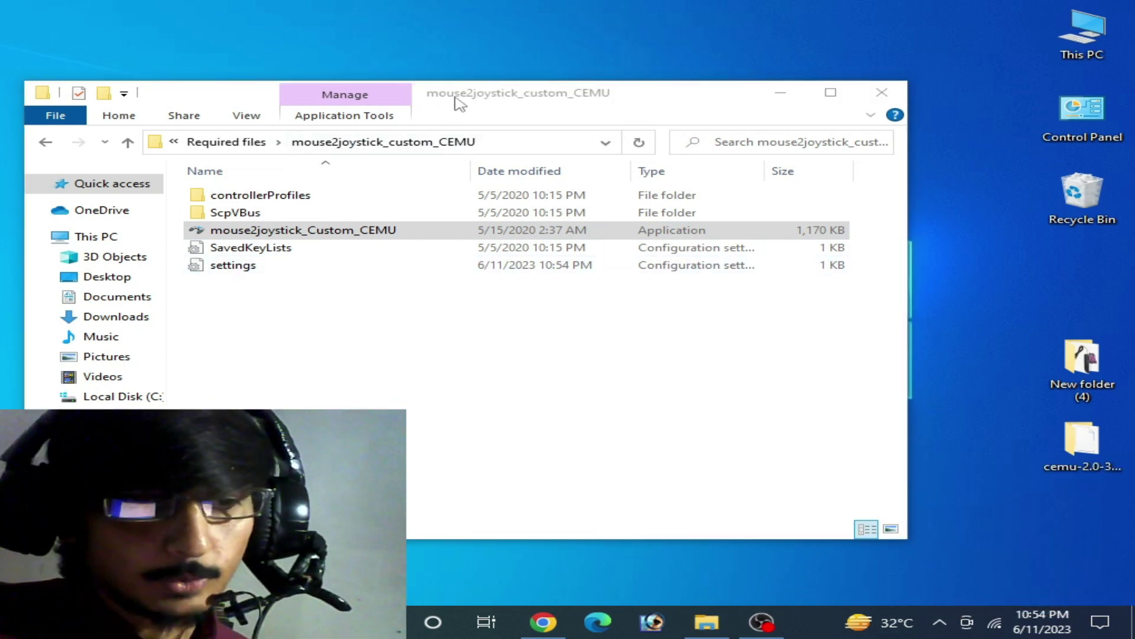
left_click_drag(565, 96, 673, 297)
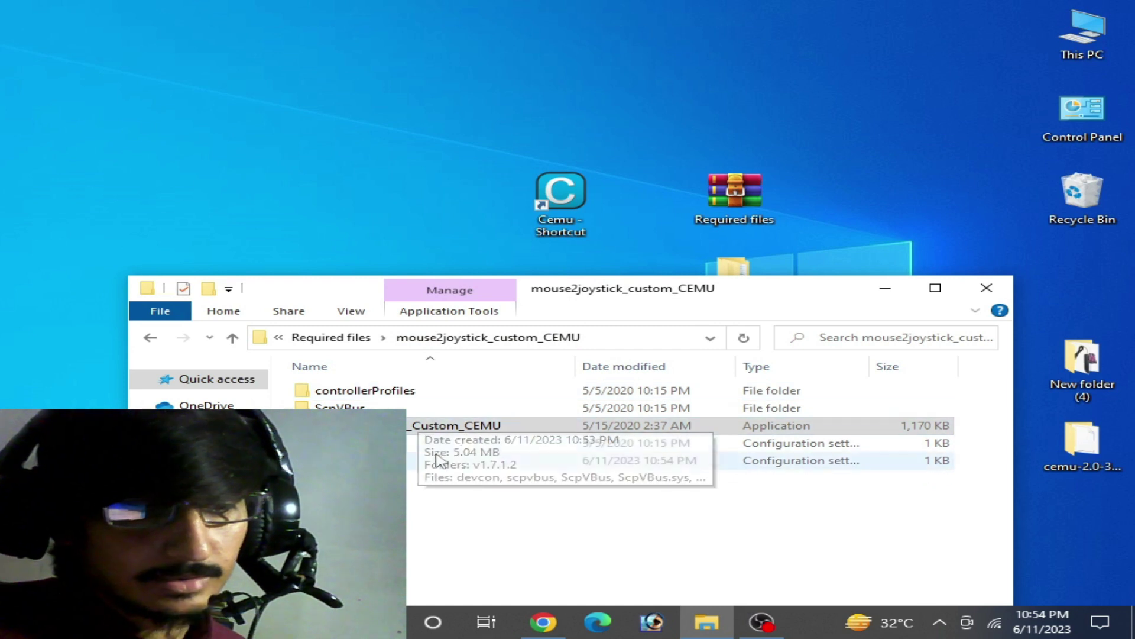
left_click(409, 428)
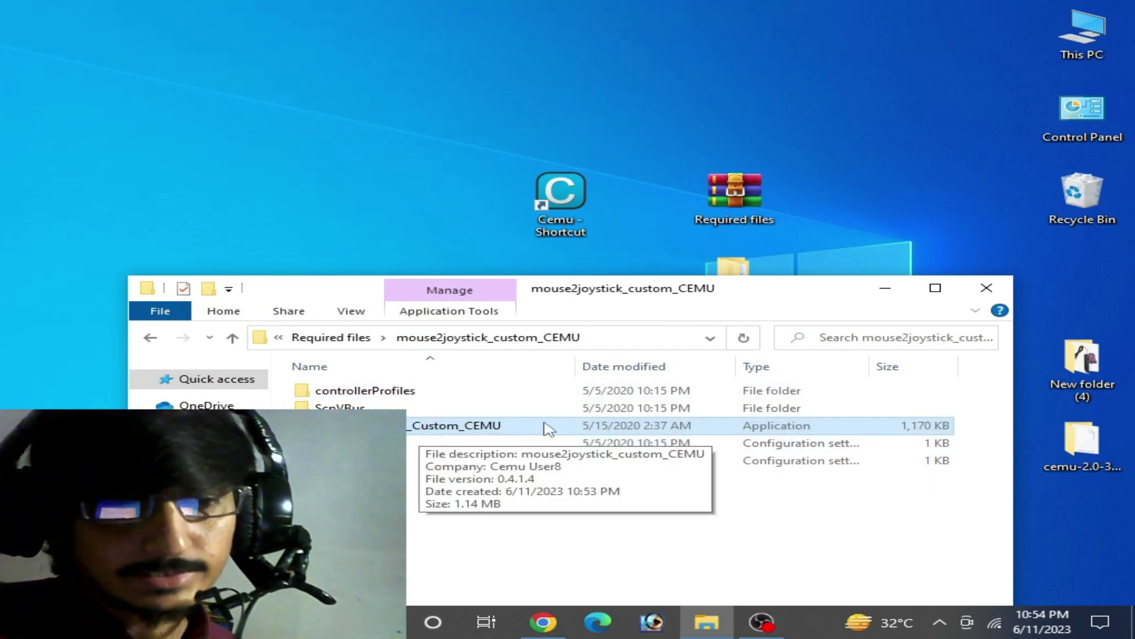
Launch Cemu again from its desktop shortcut and close it.
left_click(578, 200)
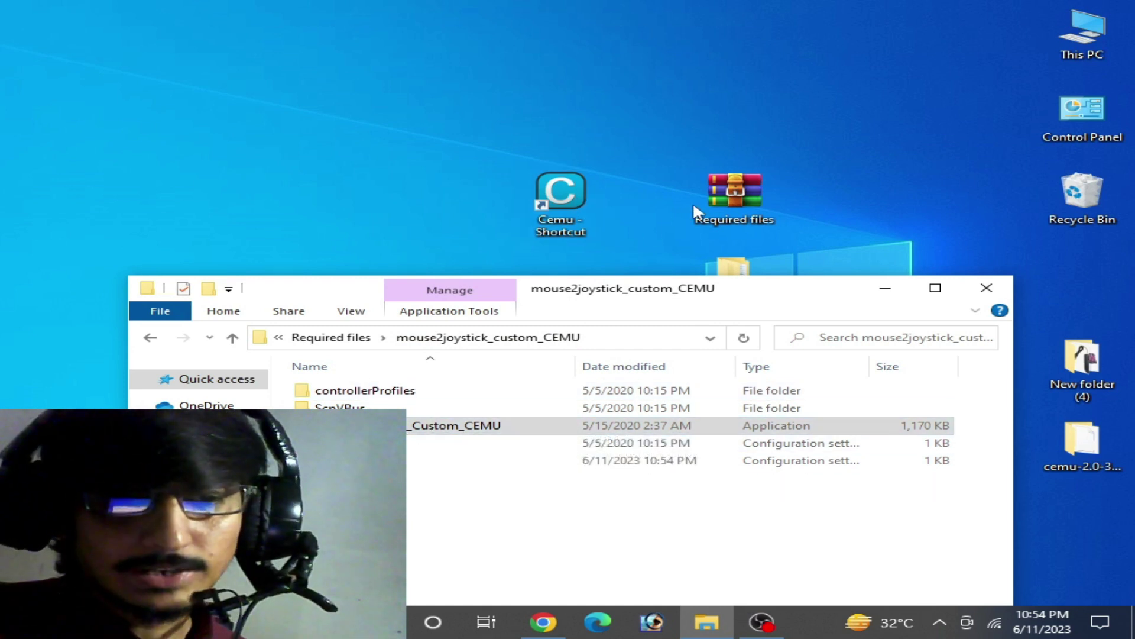
double_click(560, 200)
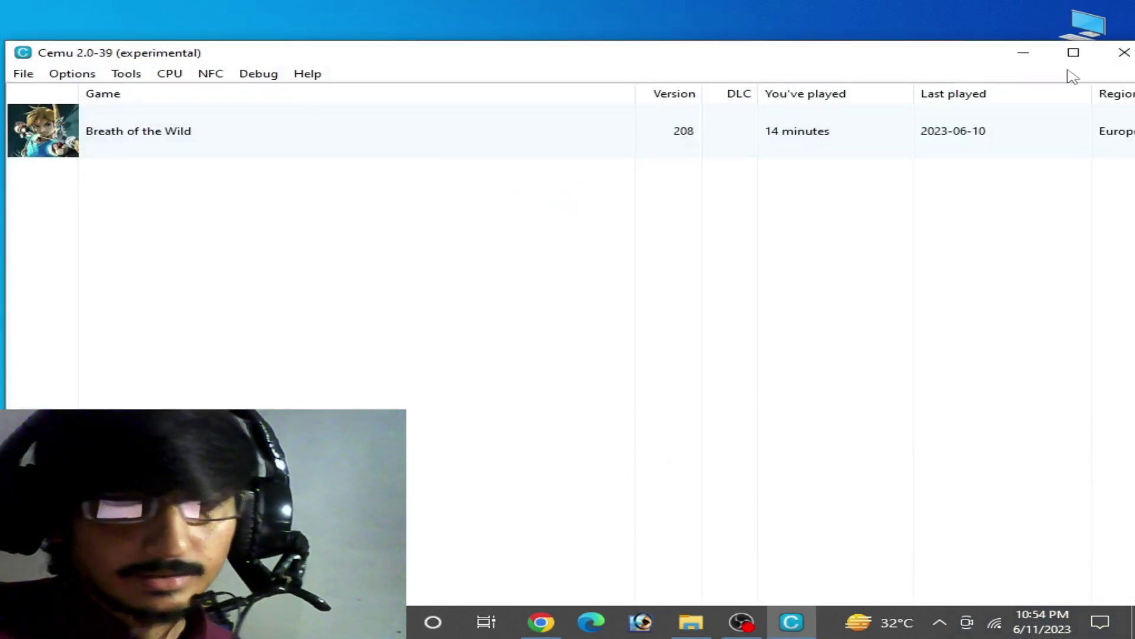
left_click(1124, 52)
Open Cemu's installation folder from its desktop shortcut, enter controllerProfiles, and move the window clear of the mouse2joystick folder window.
right_click(557, 193)
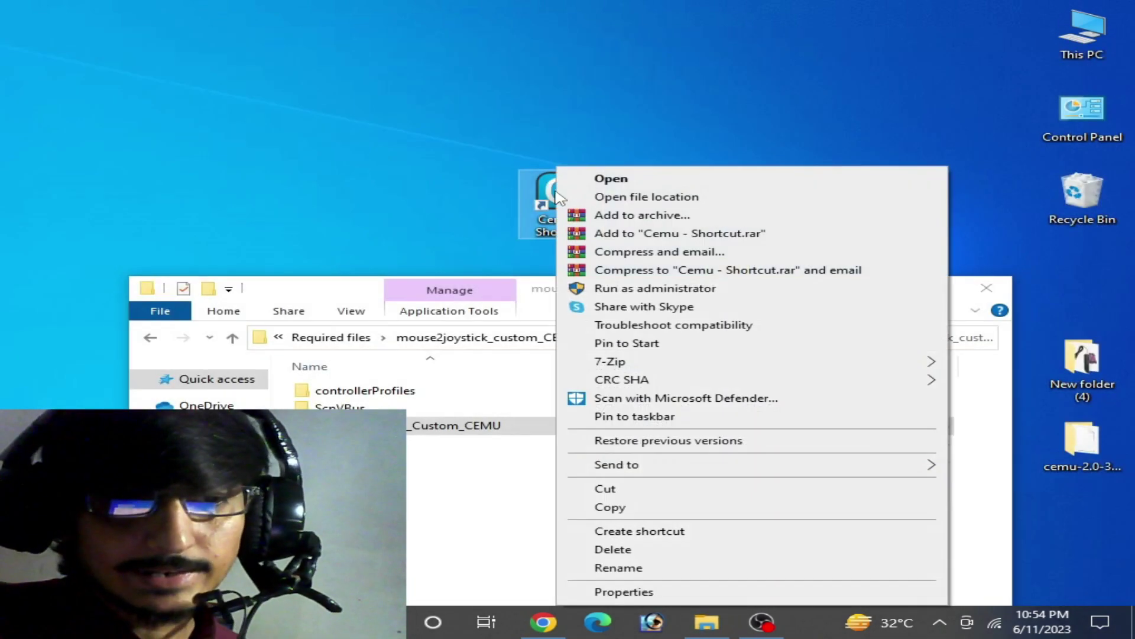
left_click(612, 198)
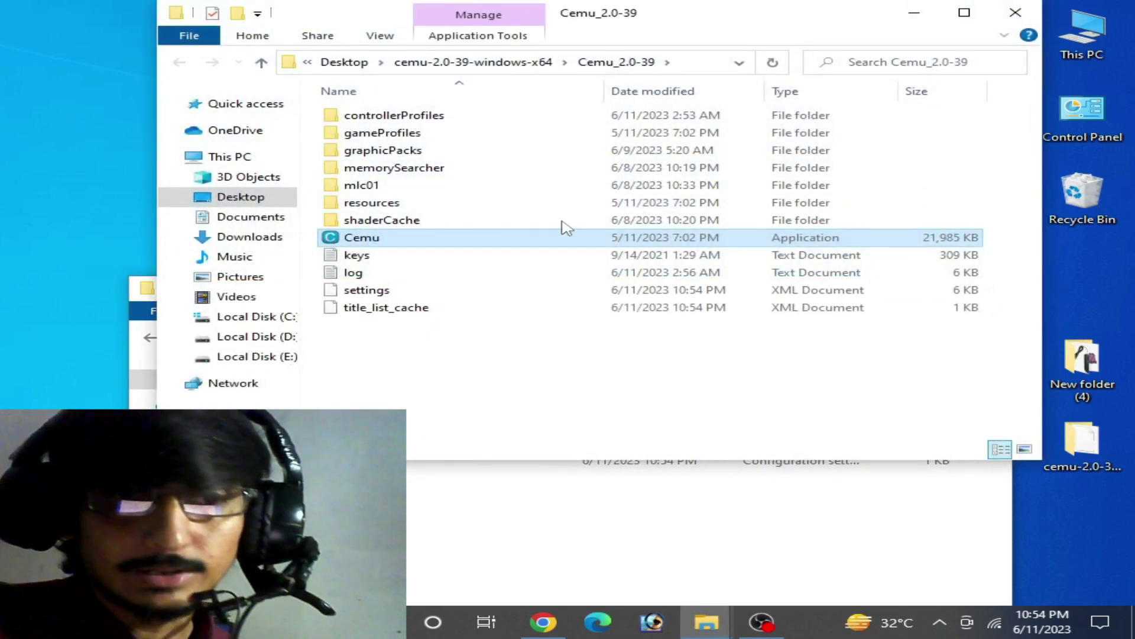
double_click(422, 115)
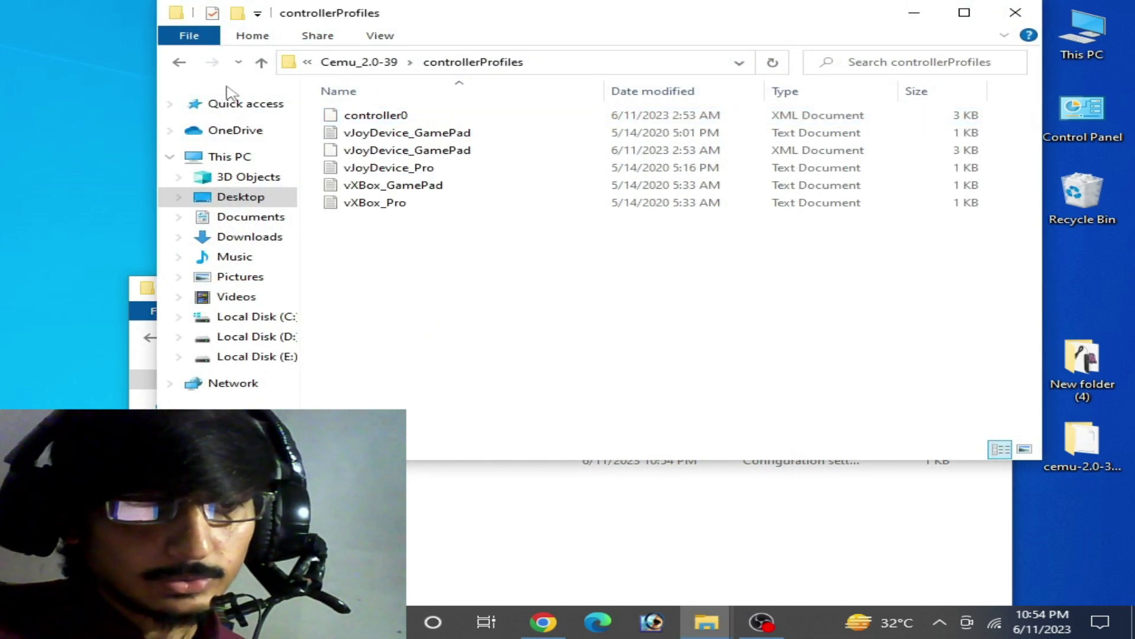
left_click(187, 66)
double_click(411, 118)
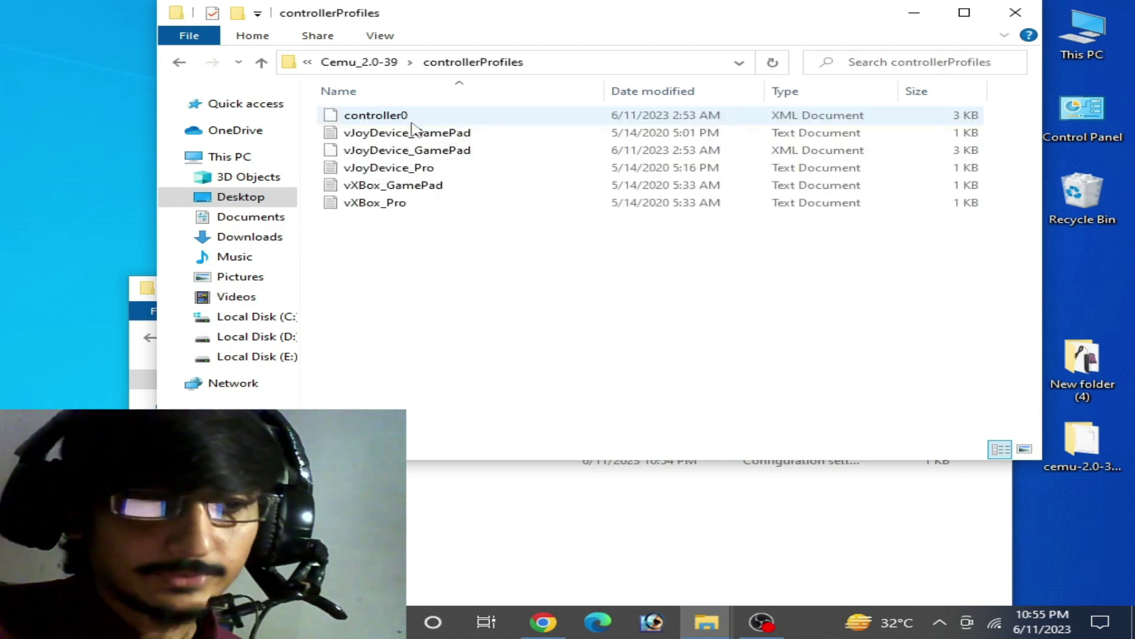
left_click_drag(515, 28, 702, 127)
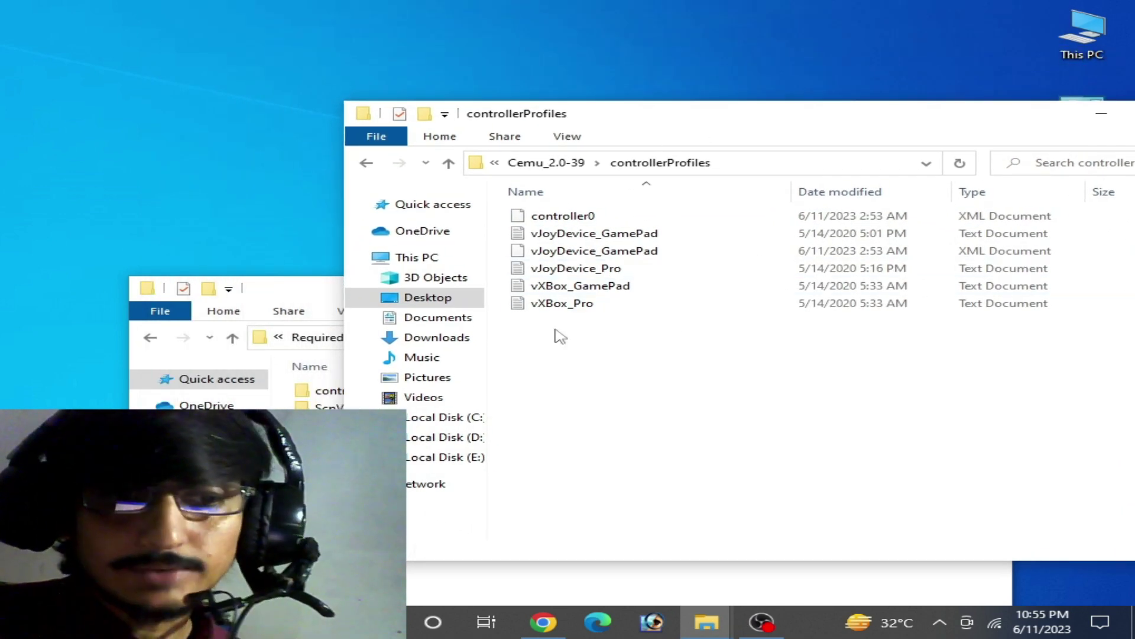
Delete all existing files in Cemu's controllerProfiles folder.
left_click_drag(527, 338, 588, 214)
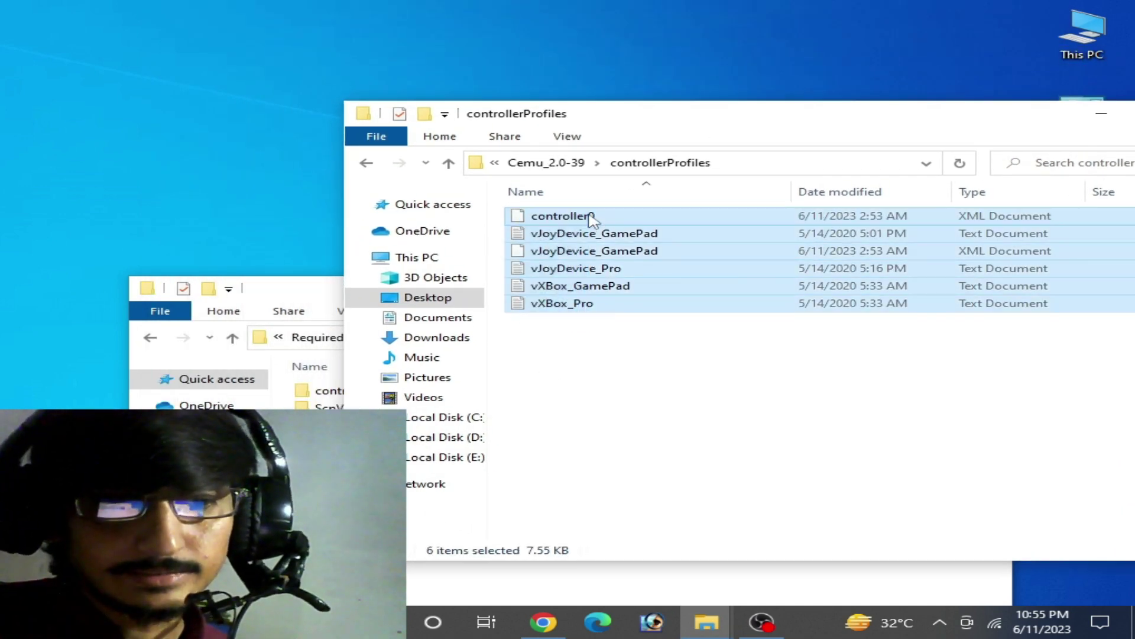
right_click(588, 214)
left_click(638, 524)
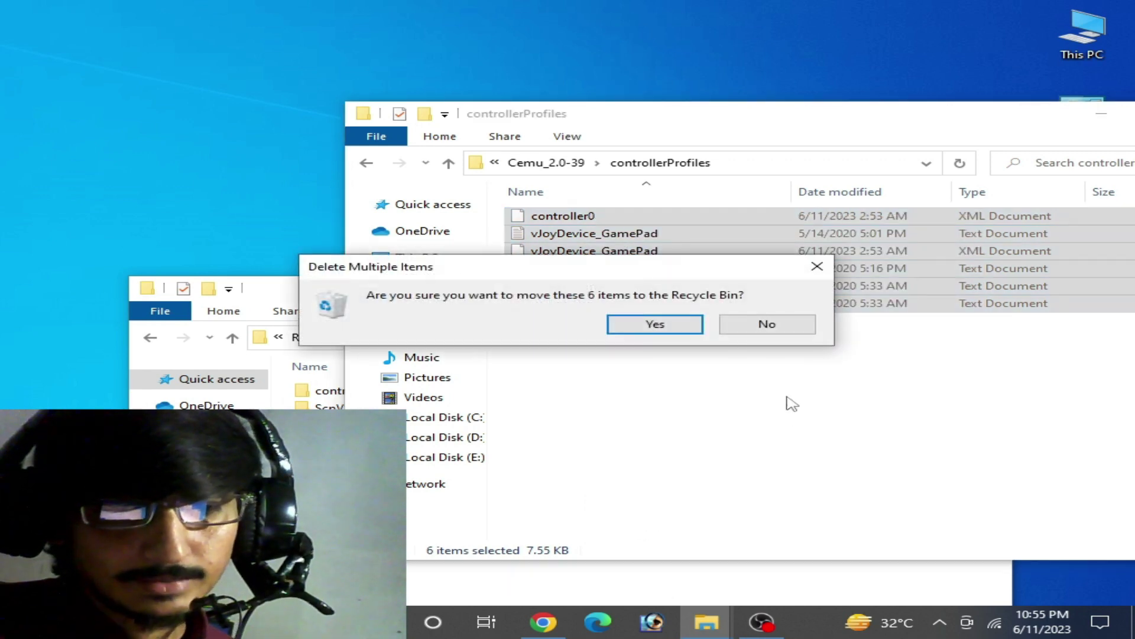
left_click(654, 323)
Copy all the profile text files from mouse2joystick_custom_CEMU's controllerProfiles folder into Cemu's controllerProfiles folder.
left_click(325, 390)
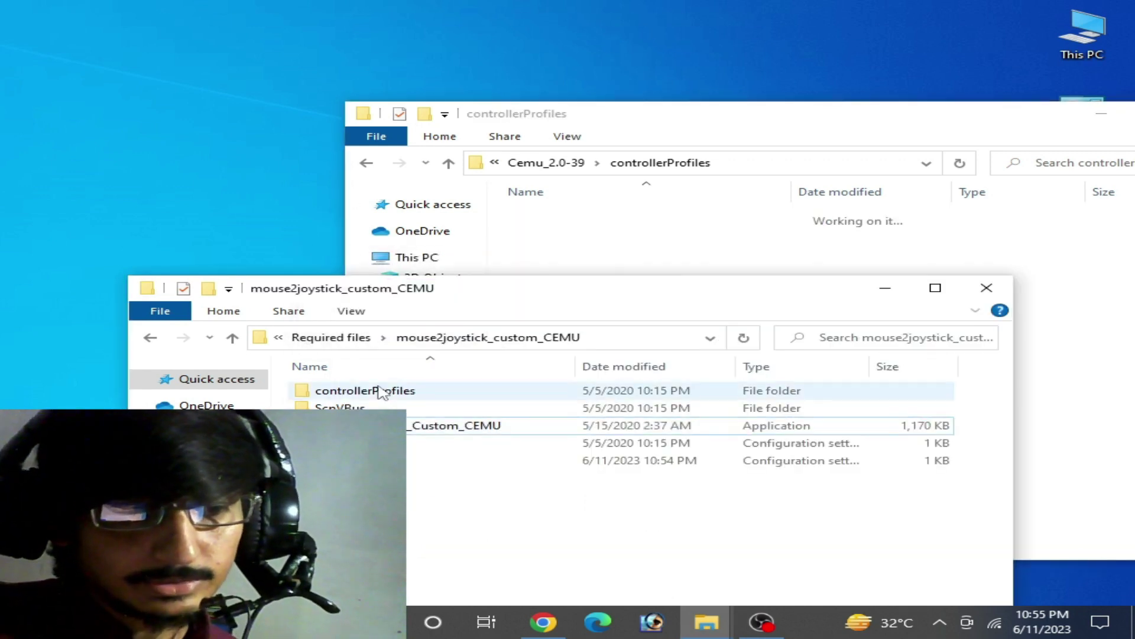
double_click(352, 392)
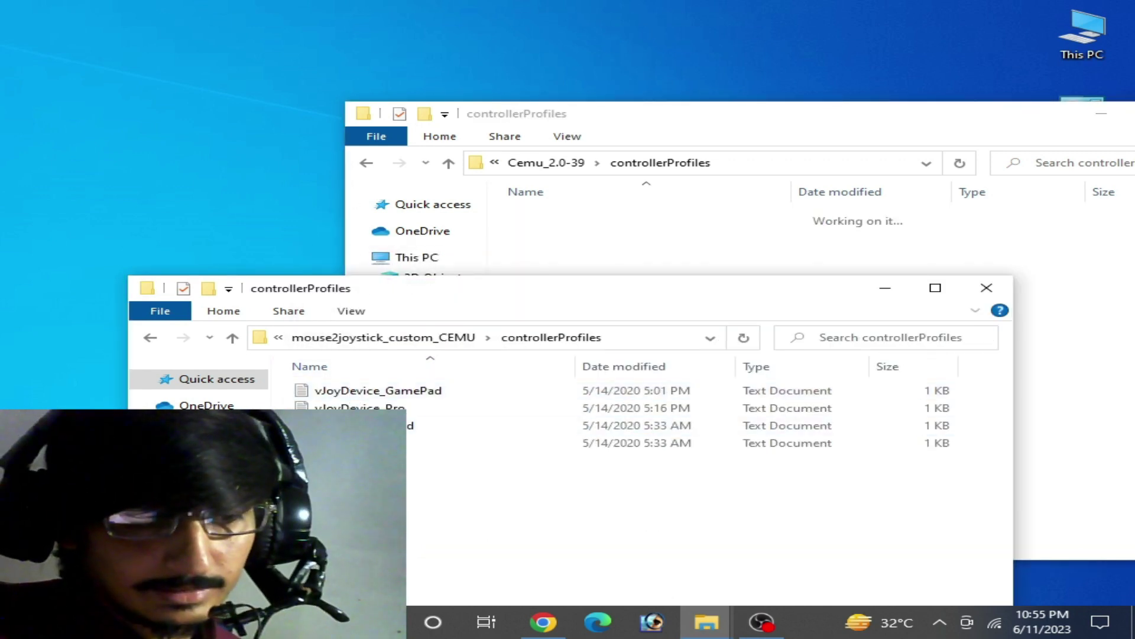
left_click_drag(426, 467, 370, 392)
right_click(370, 391)
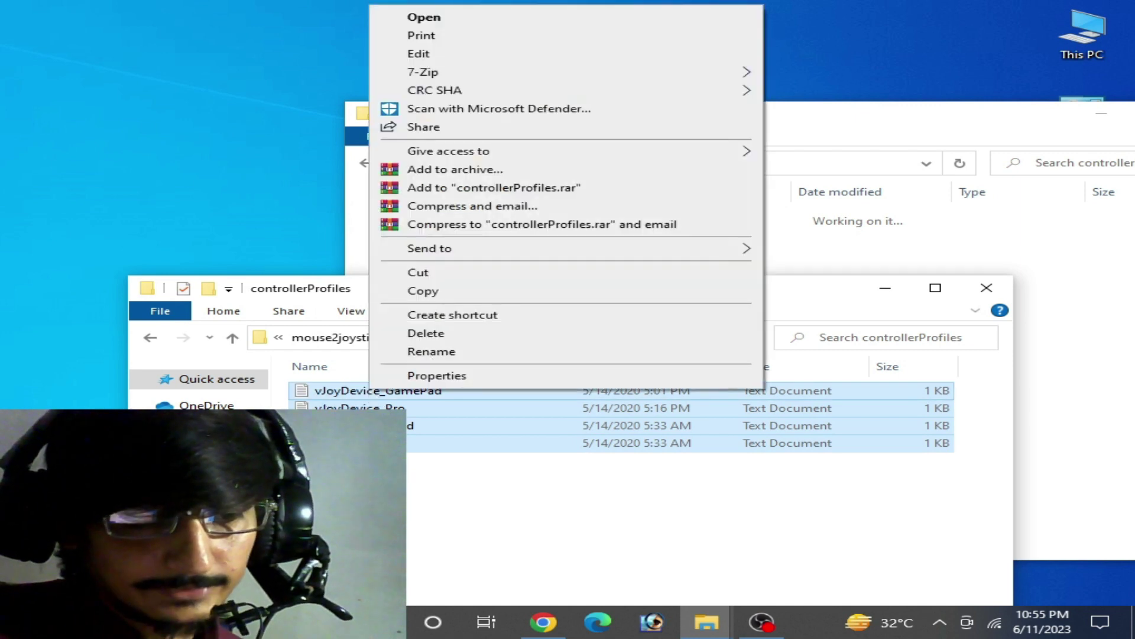
left_click(436, 293)
left_click(548, 245)
right_click(609, 248)
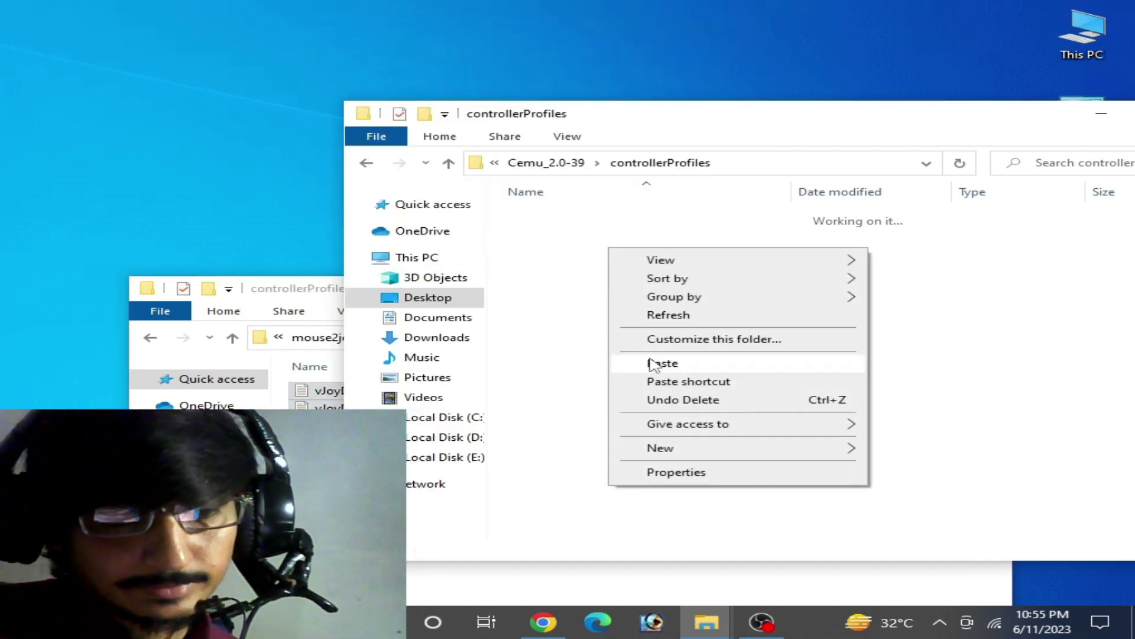
left_click(656, 362)
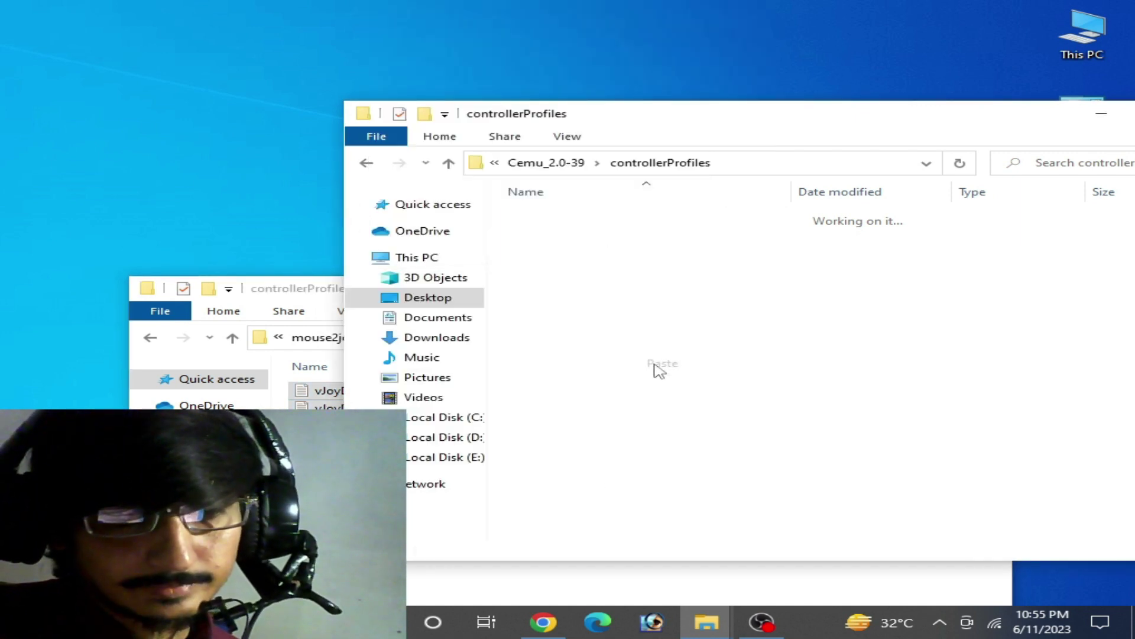
Return to the Cemu_2.0-39 folder and close both open folder windows.
left_click(363, 165)
left_click_drag(651, 126, 514, 130)
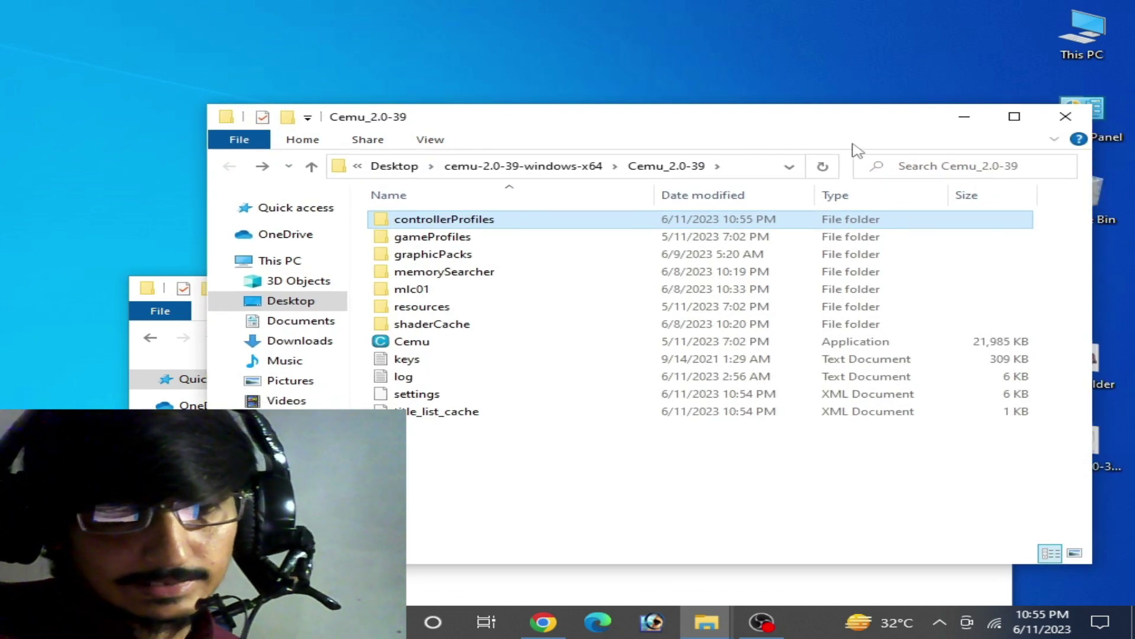
left_click(1065, 116)
left_click(988, 287)
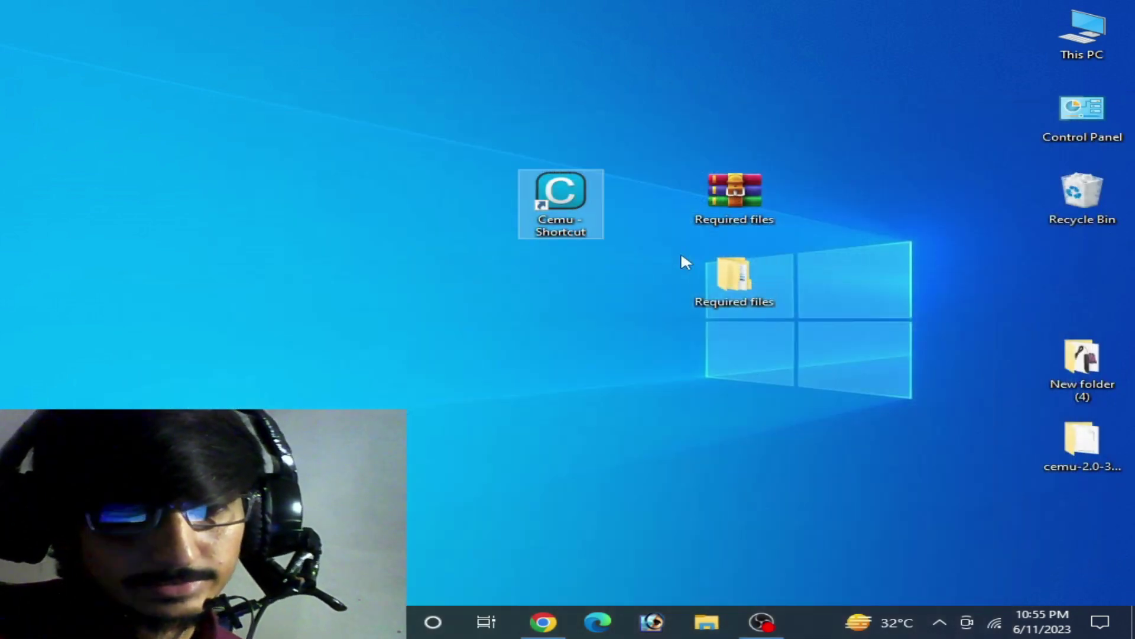
Launch Cemu from its desktop shortcut and open its input settings.
double_click(573, 205)
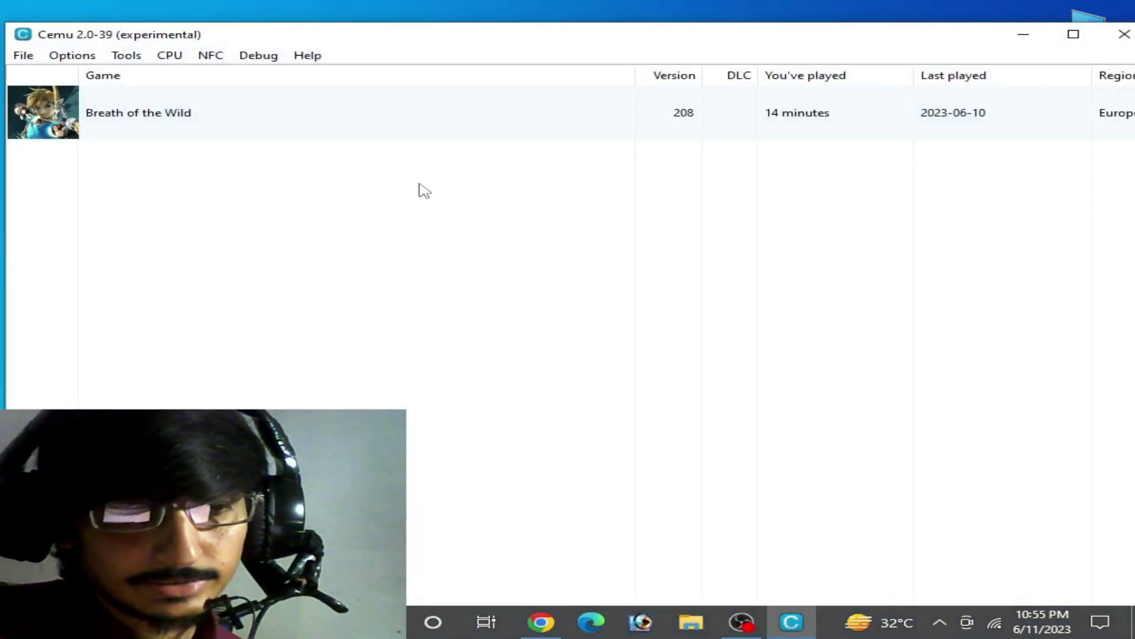
left_click(70, 57)
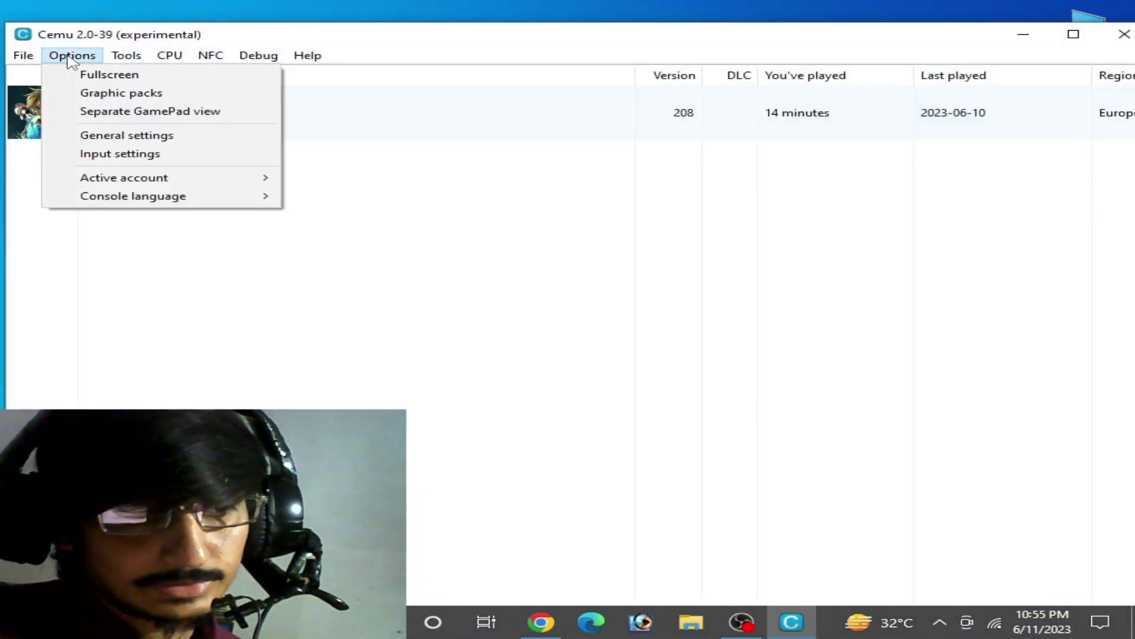
left_click(128, 158)
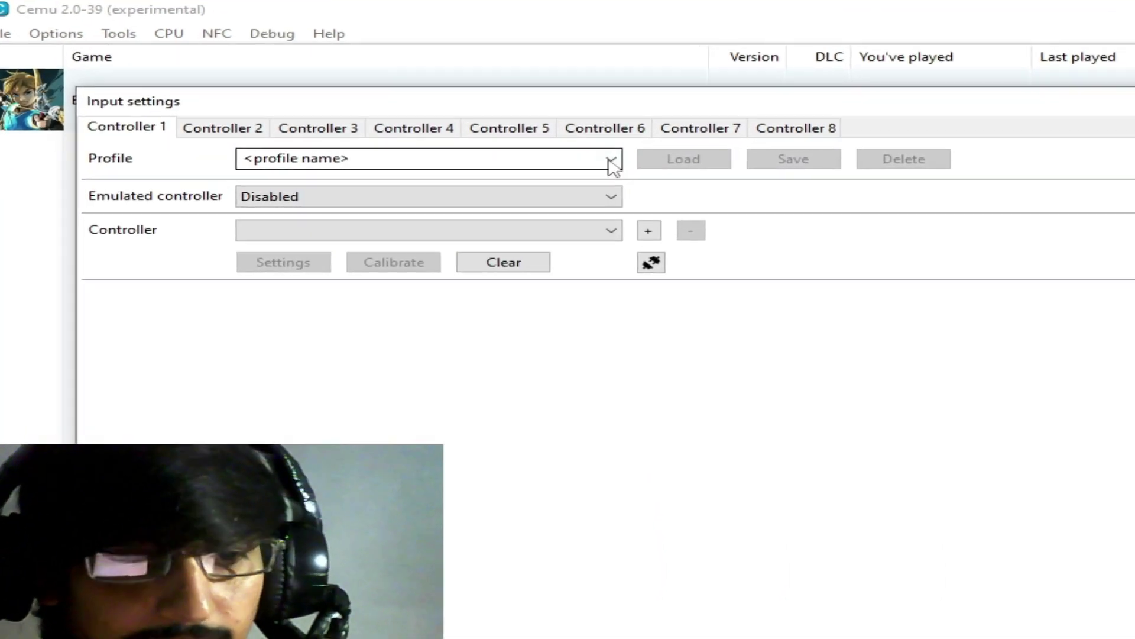
For Controller 1, select the vJoyDevice_GamePad profile and set the emulated controller to Wii U GamePad.
left_click(612, 159)
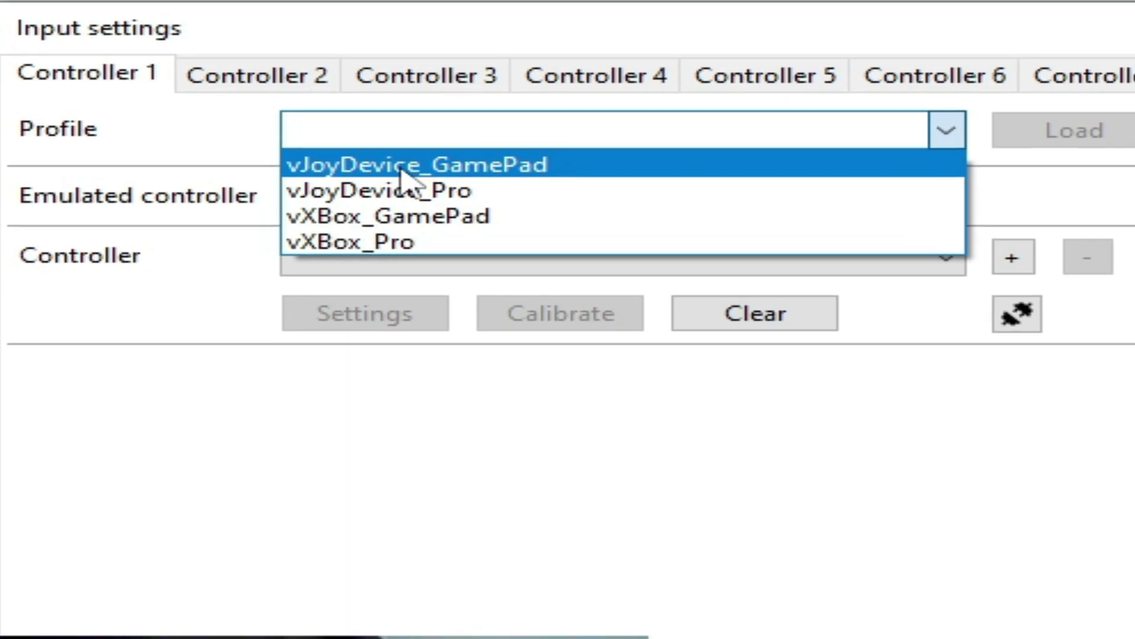
left_click(402, 169)
left_click(943, 204)
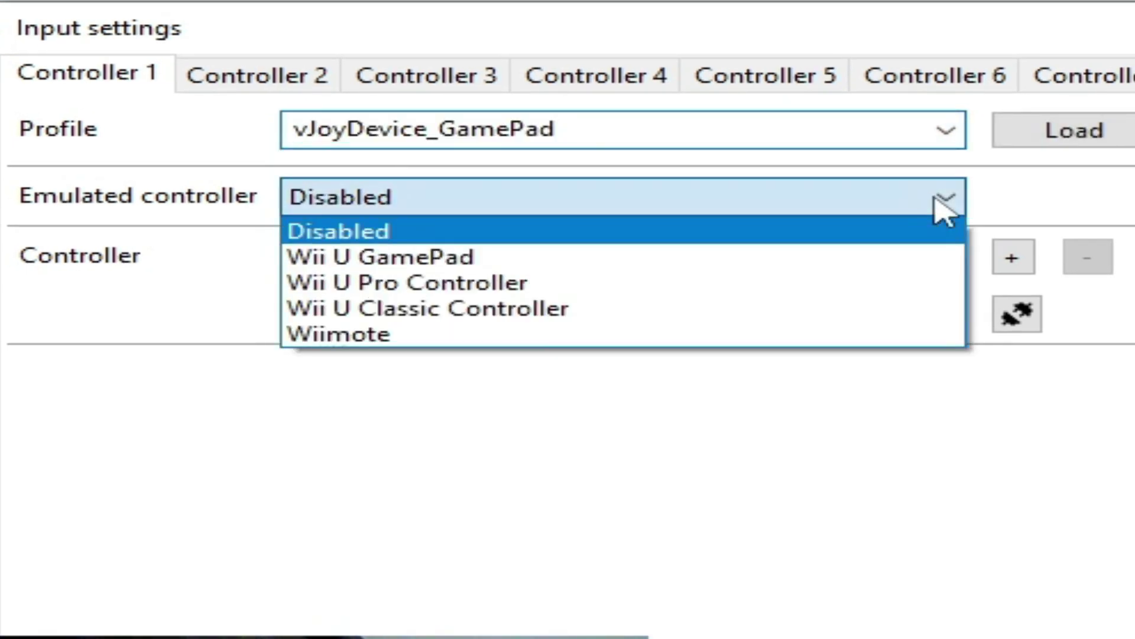
left_click(367, 260)
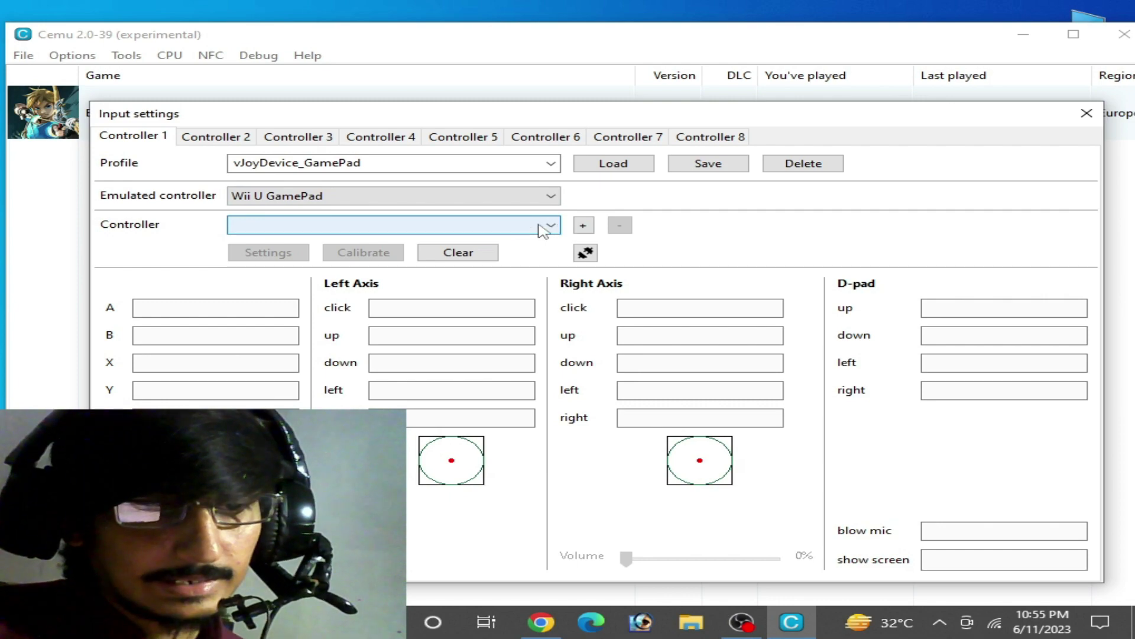
Add vJoy Device as the input controller for Controller 1 using the DirectInput API.
left_click(542, 231)
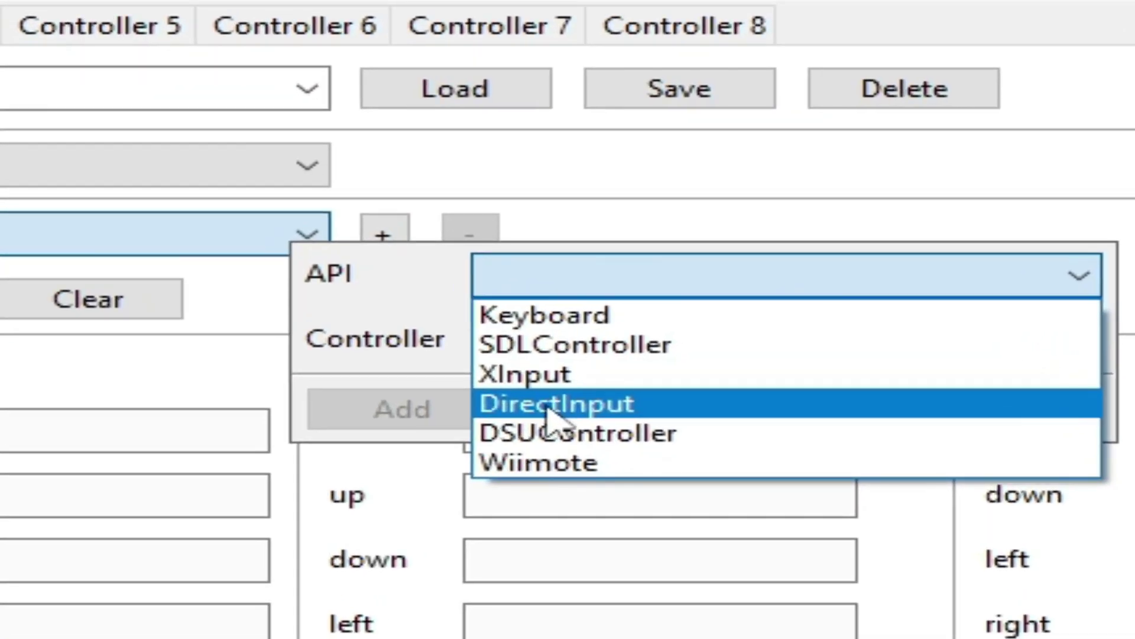
left_click(550, 410)
left_click(704, 347)
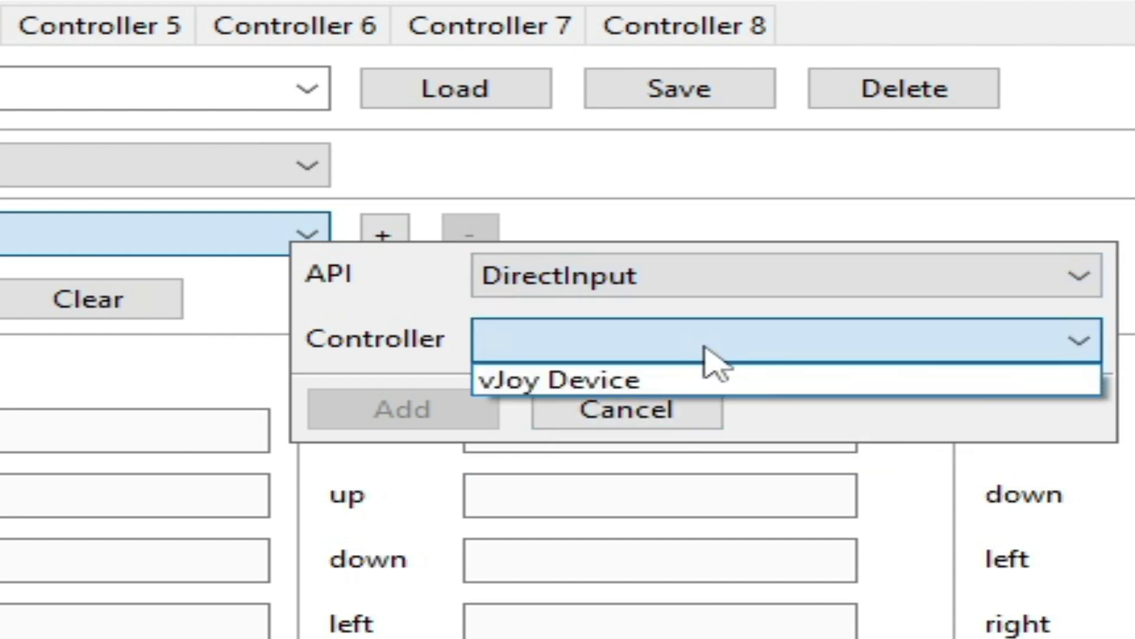
left_click(560, 384)
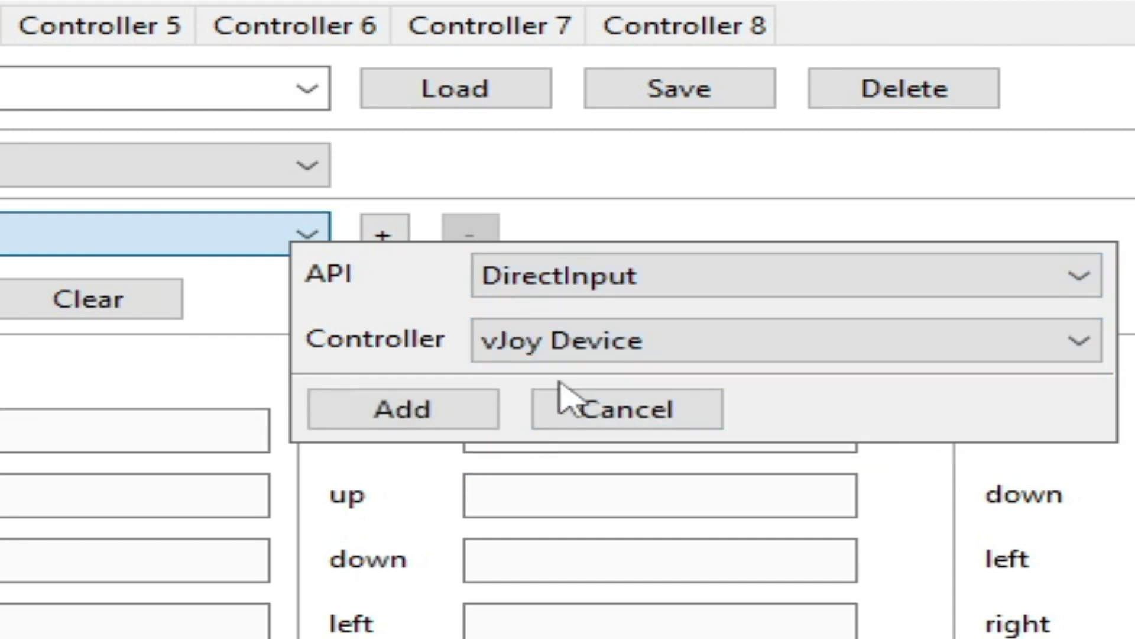
left_click(411, 412)
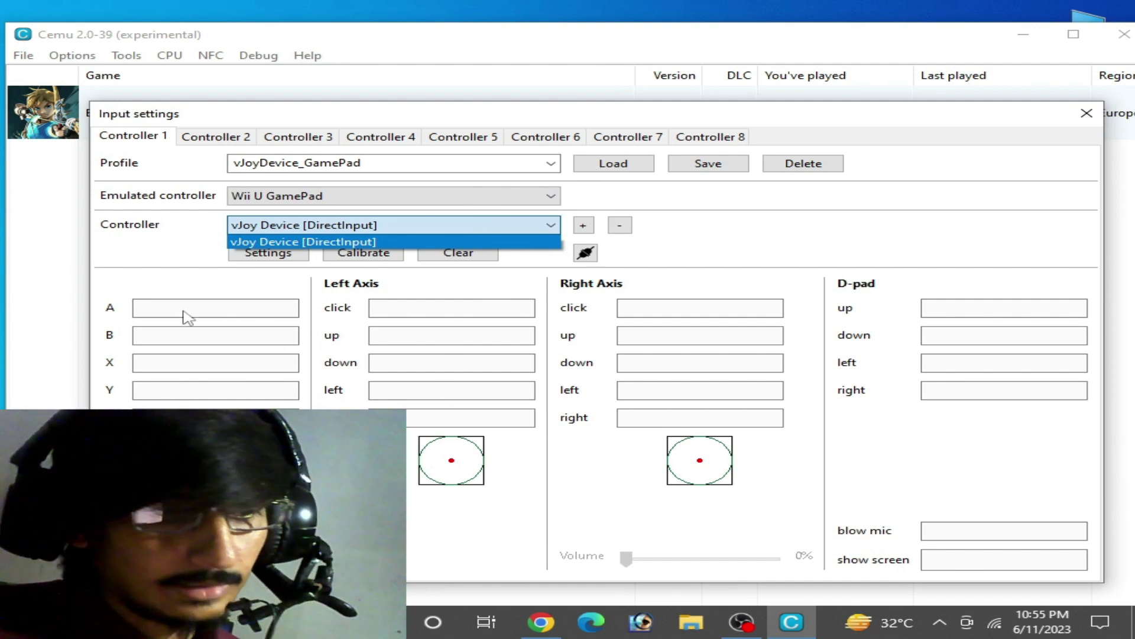
Load and save the vJoyDevice_GamePad profile, then close the input settings and Cemu.
left_click(605, 169)
left_click(604, 170)
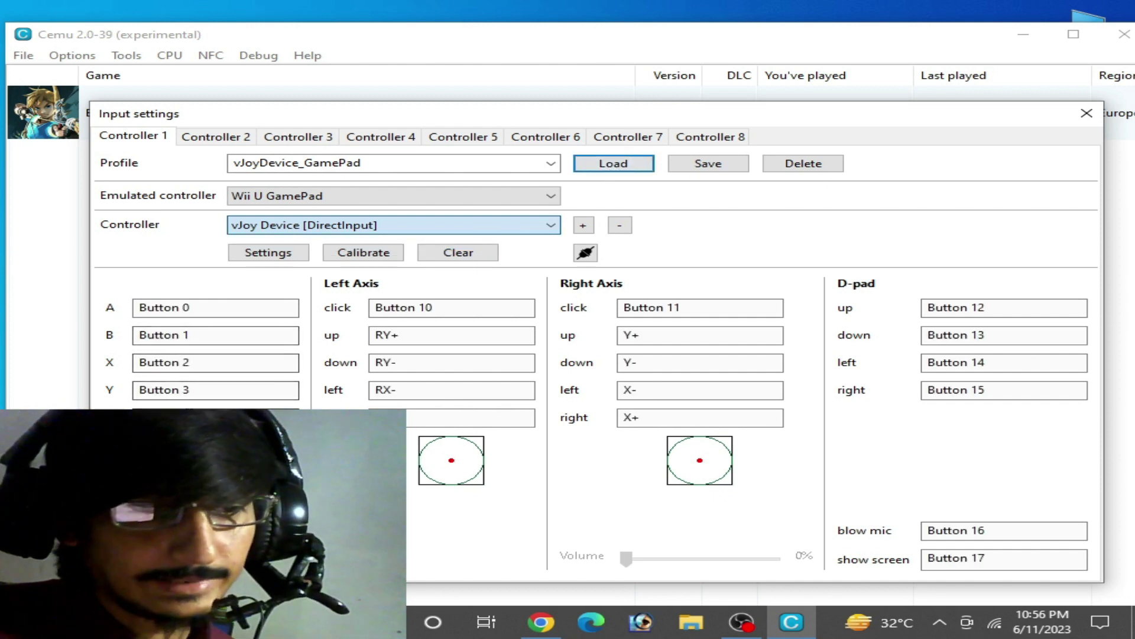
left_click(732, 168)
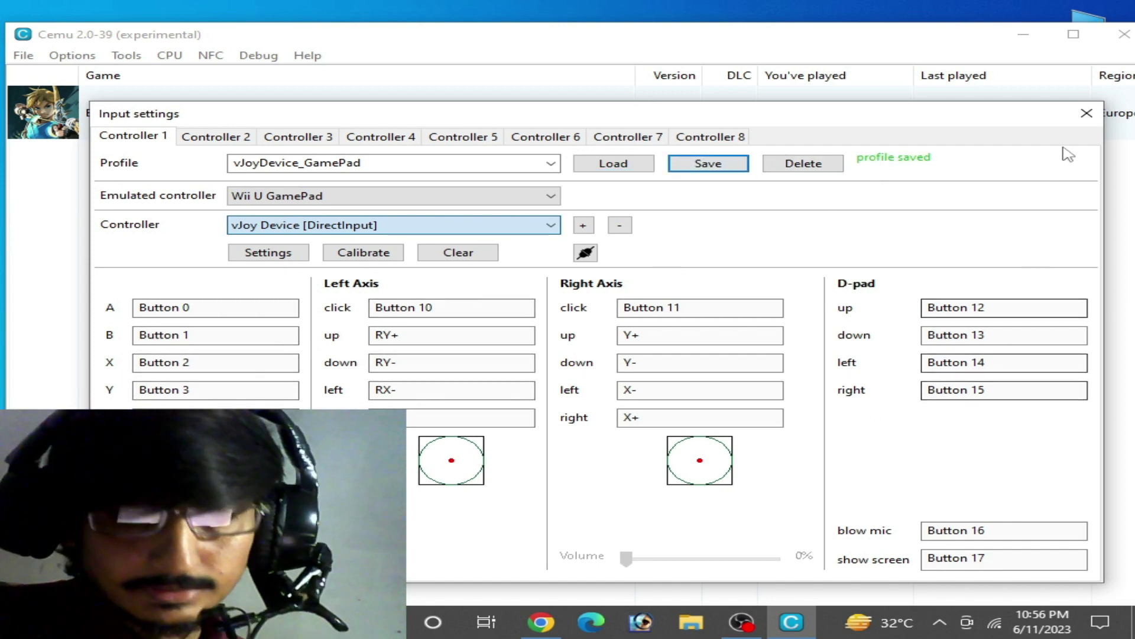
left_click(1087, 113)
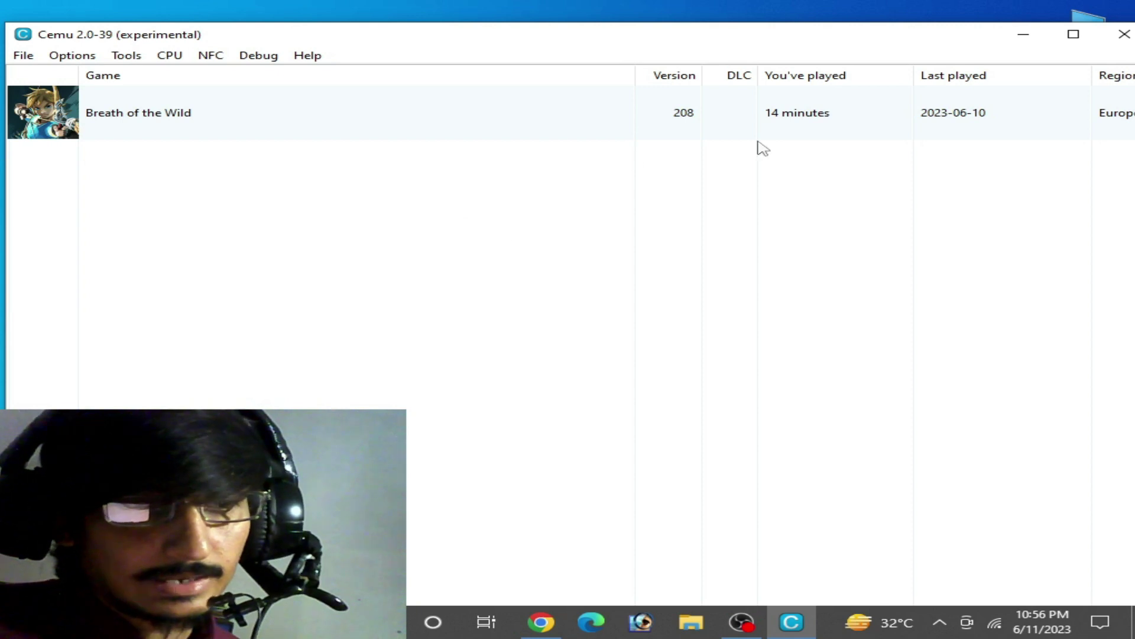
left_click(1120, 35)
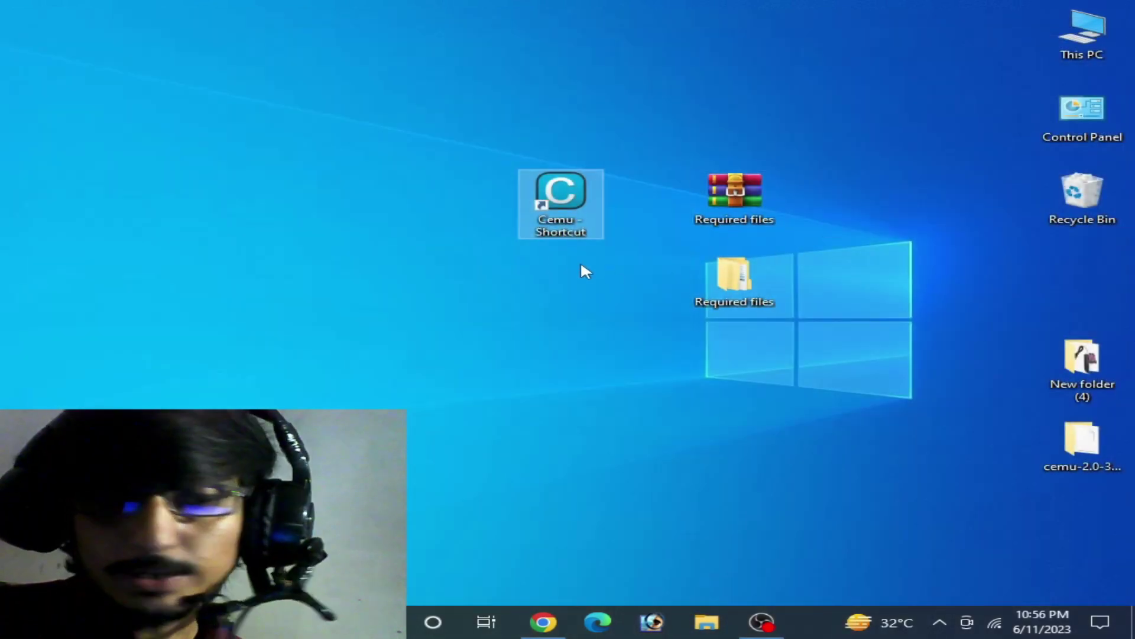
Create a desktop shortcut for mouse2joystick_Custom_CEMU from the Required files folder and place it beside the Cemu shortcut.
double_click(719, 299)
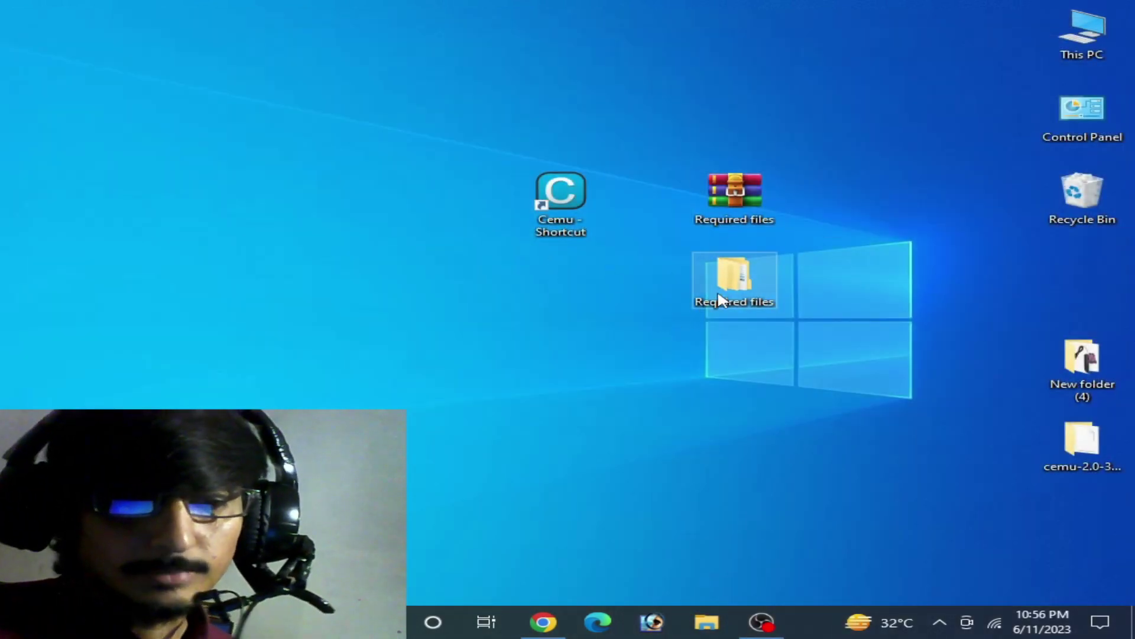
double_click(470, 220)
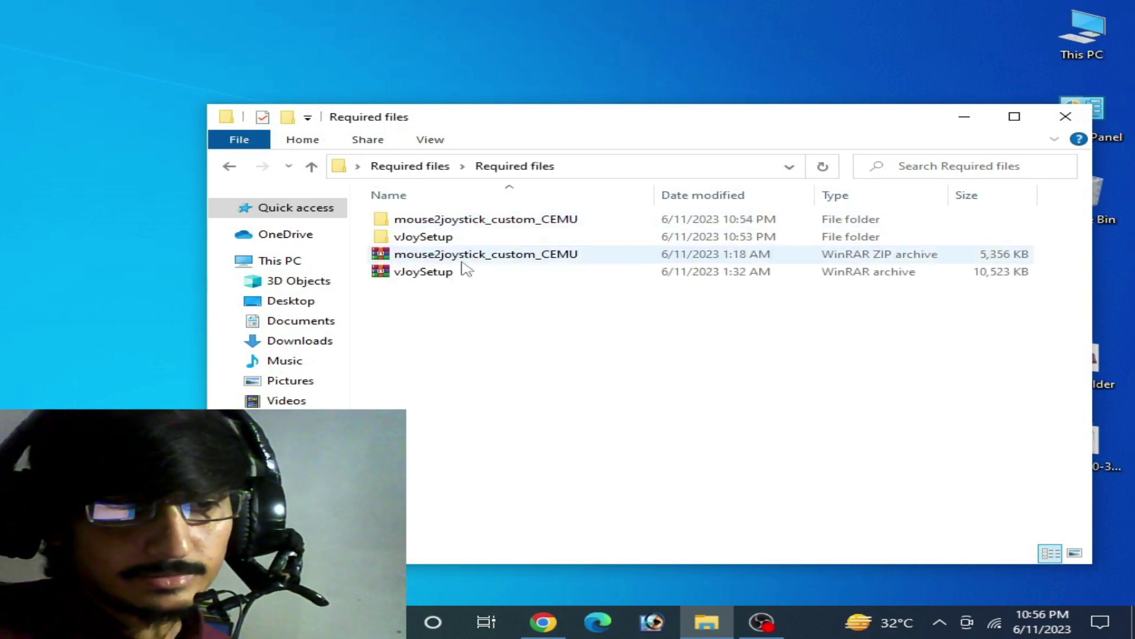
double_click(442, 222)
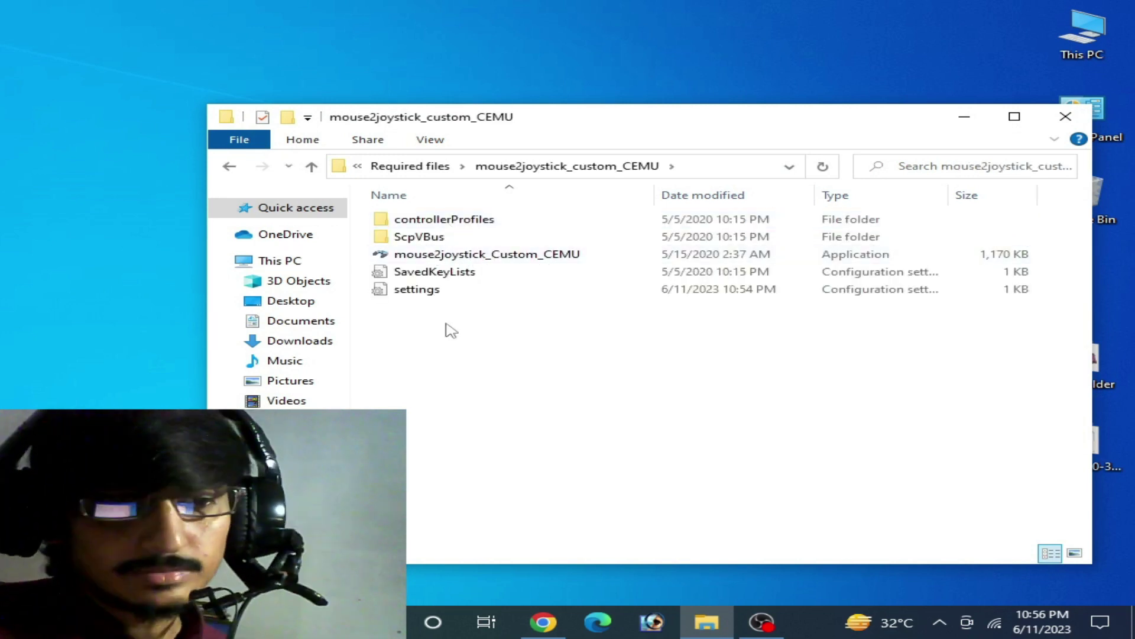
left_click(468, 260)
right_click(468, 255)
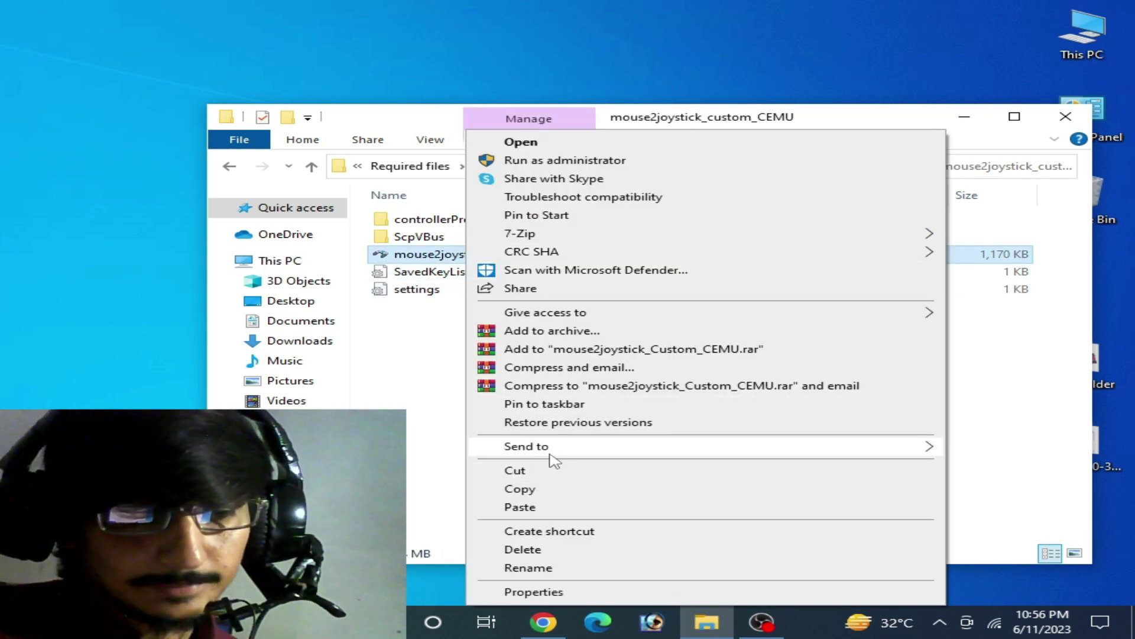
mouse_move(568, 456)
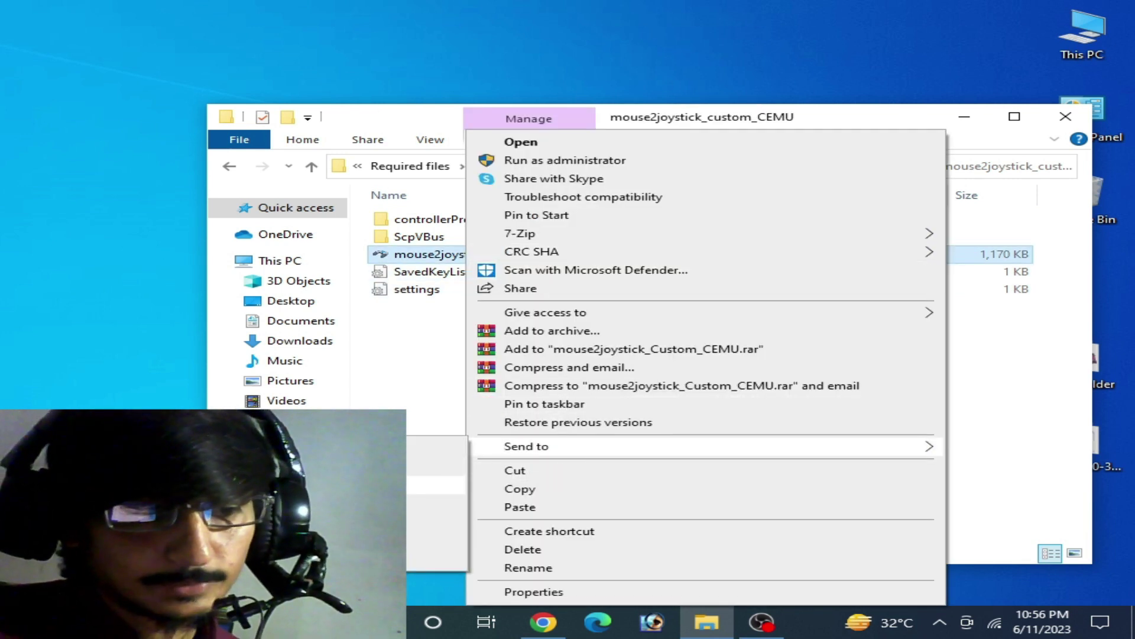
left_click(415, 486)
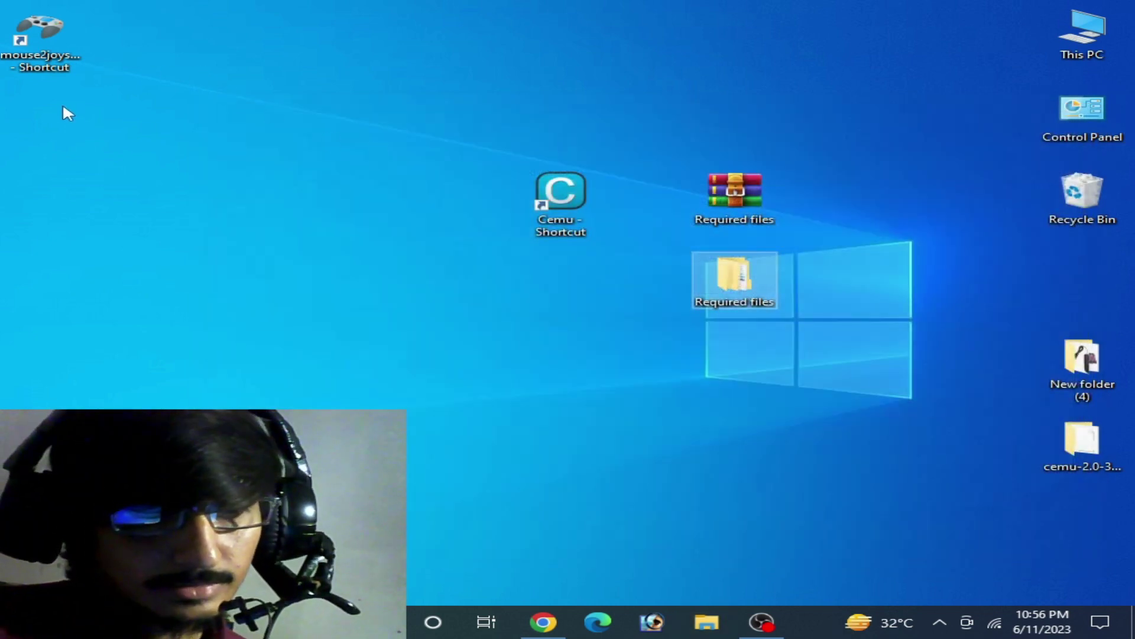
left_click_drag(39, 30, 408, 201)
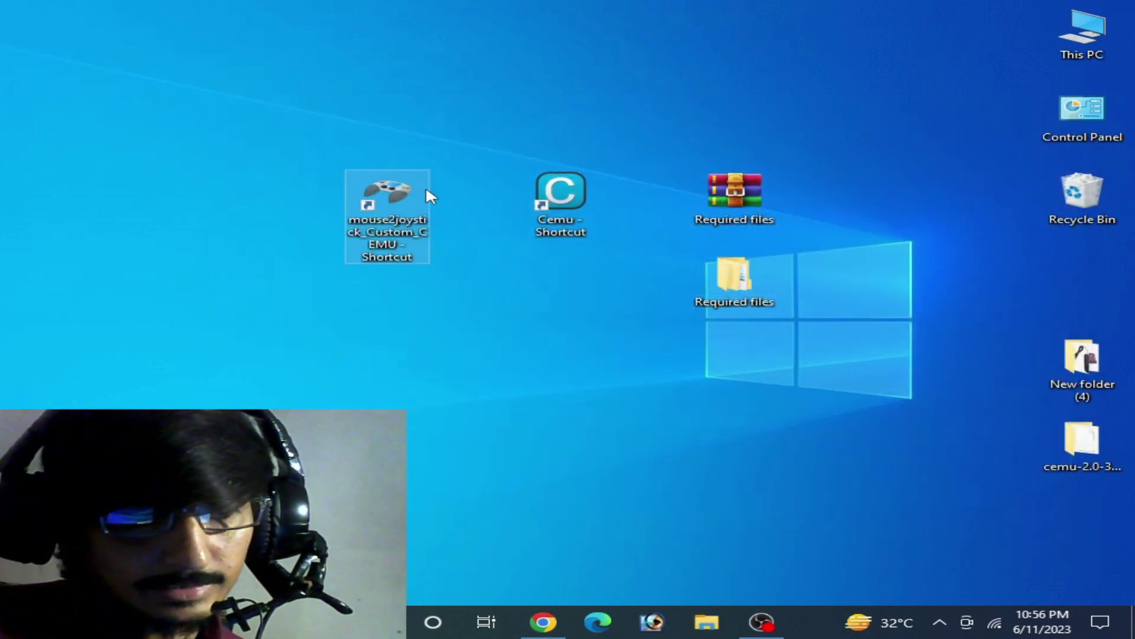
Run the mouse2joystick_Custom_CEMU shortcut as administrator and open the hotkey page of its settings.
right_click(384, 207)
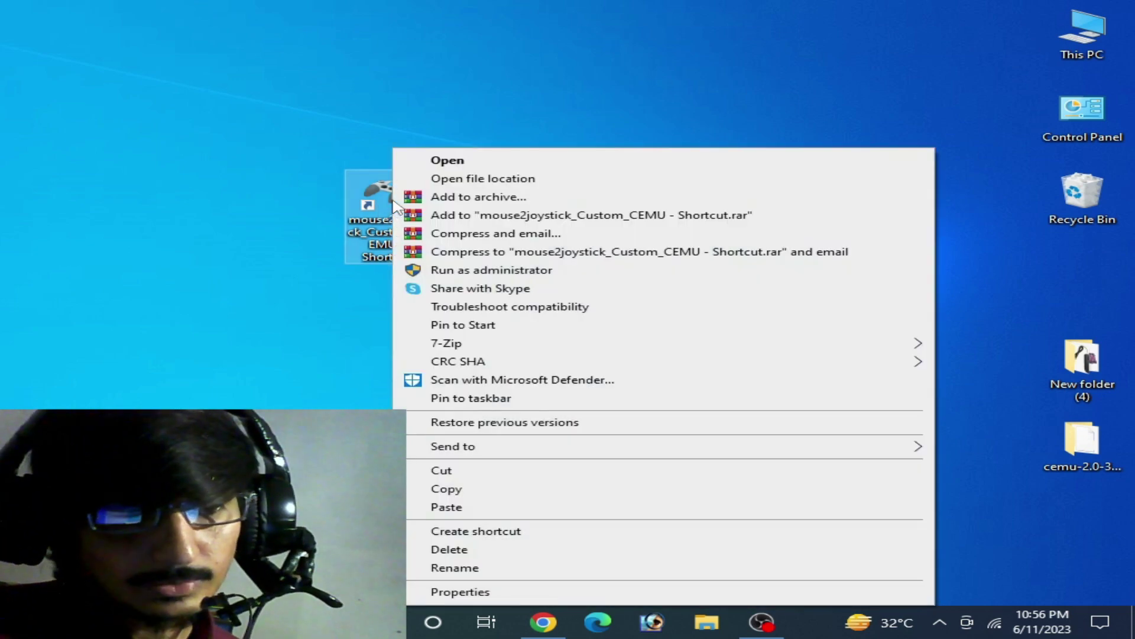
left_click(487, 271)
left_click(939, 621)
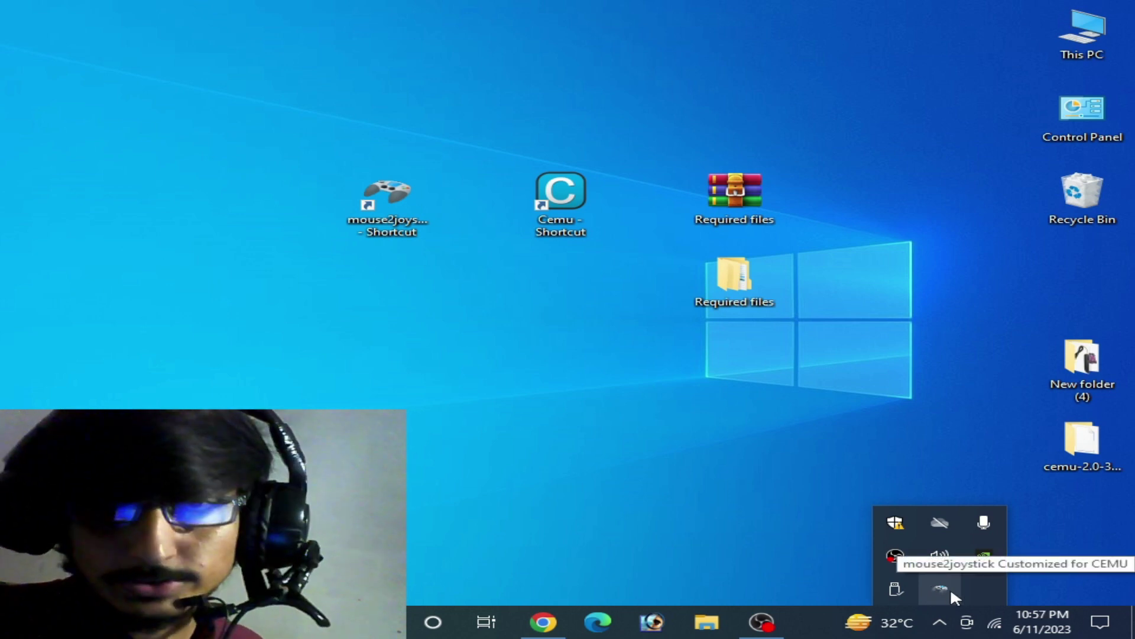
right_click(943, 587)
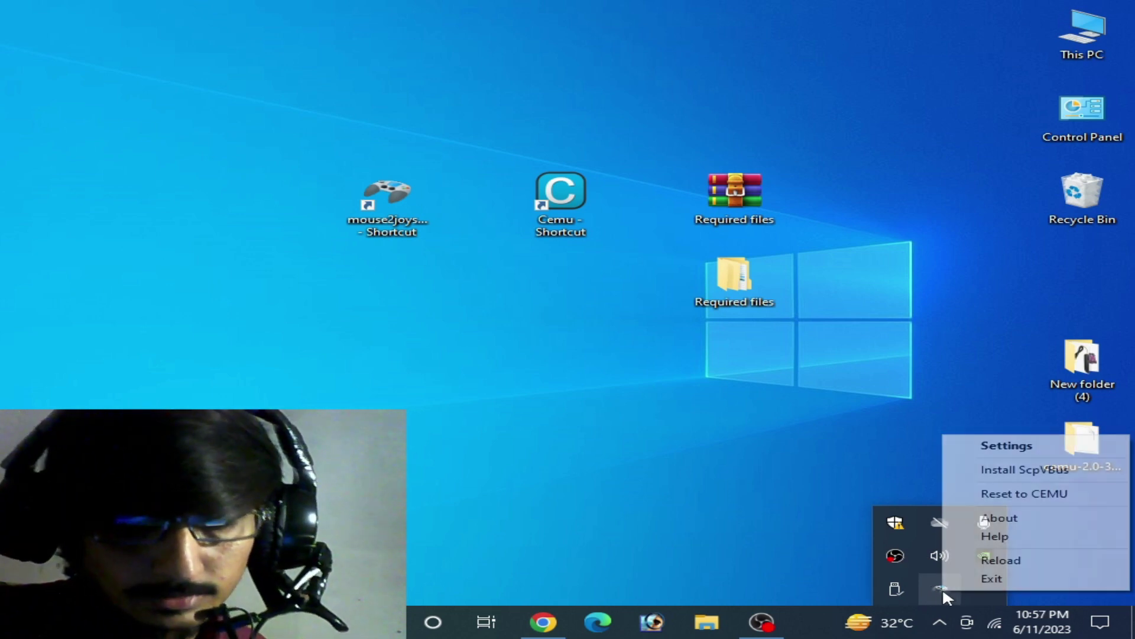
left_click(981, 450)
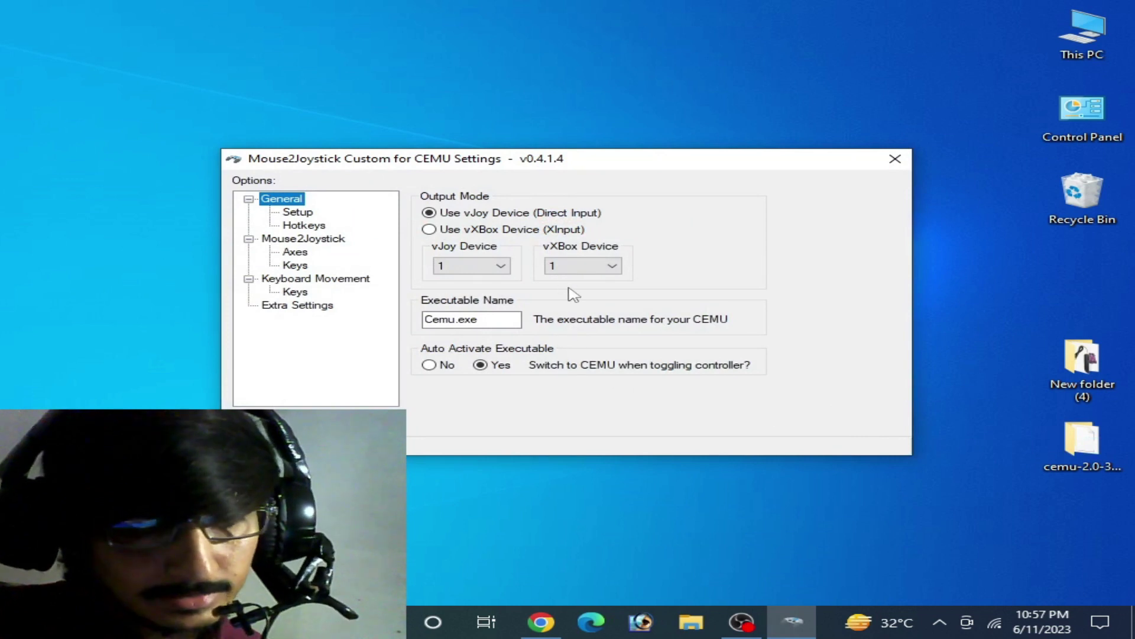
left_click(304, 227)
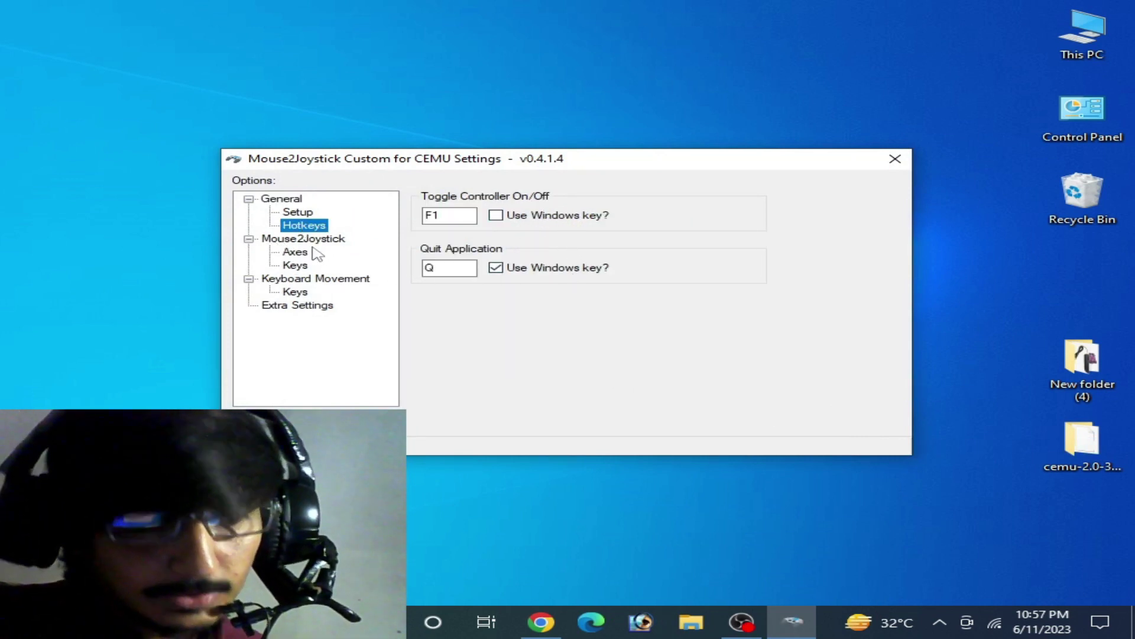
In the Mouse2Joystick KeyList Helper, assign i to A, o to B, k to X and m to L, and save the key list.
left_click(295, 266)
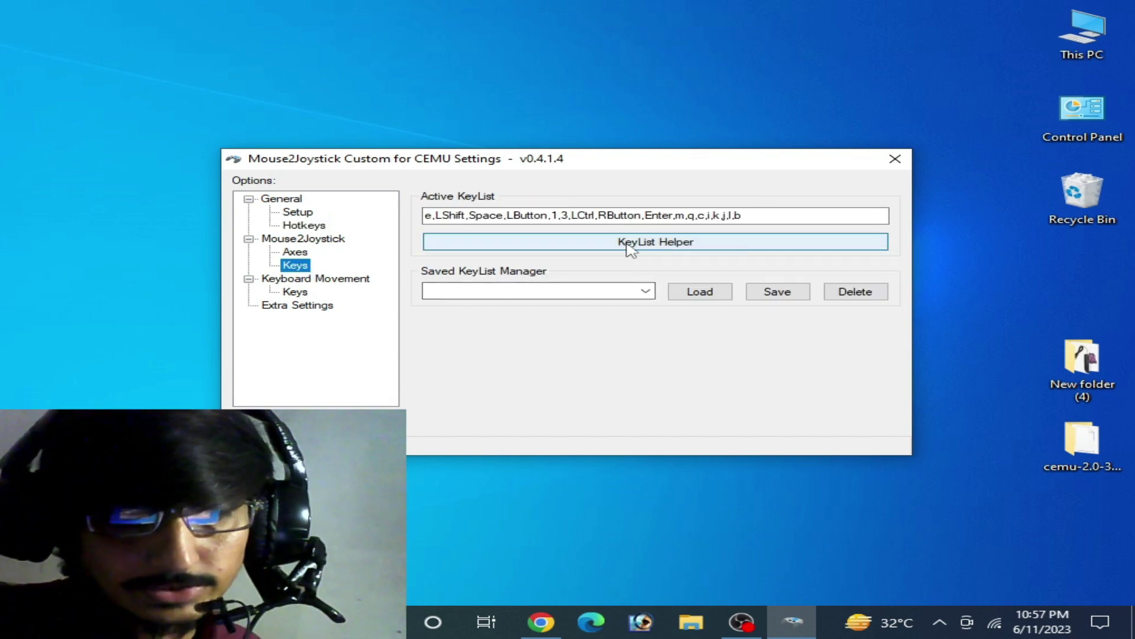
left_click(673, 248)
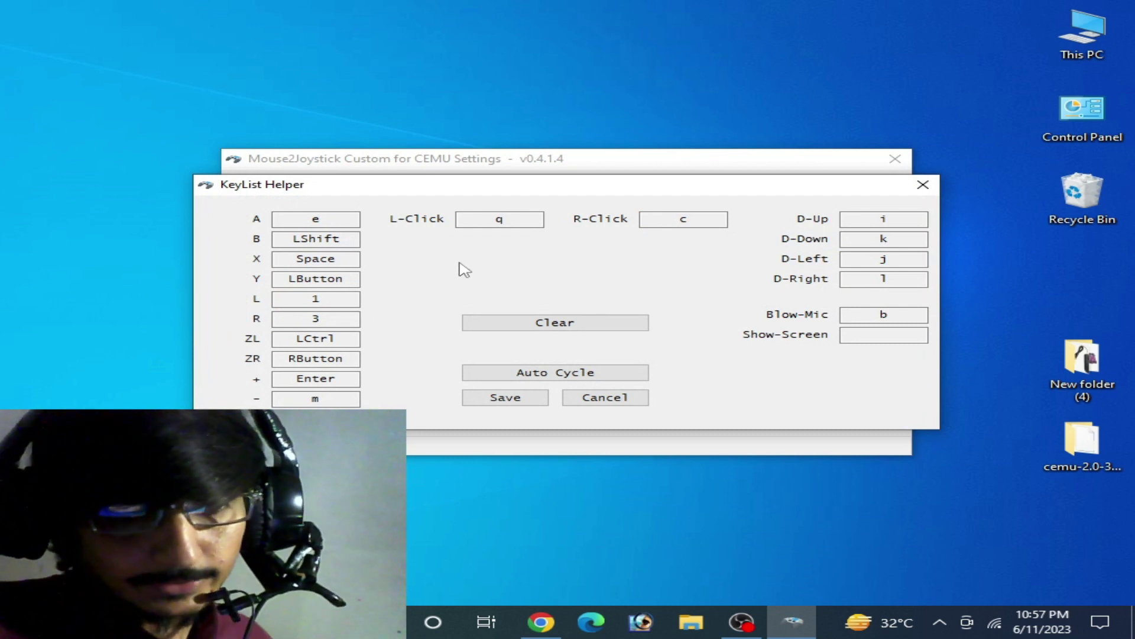
left_click(320, 221)
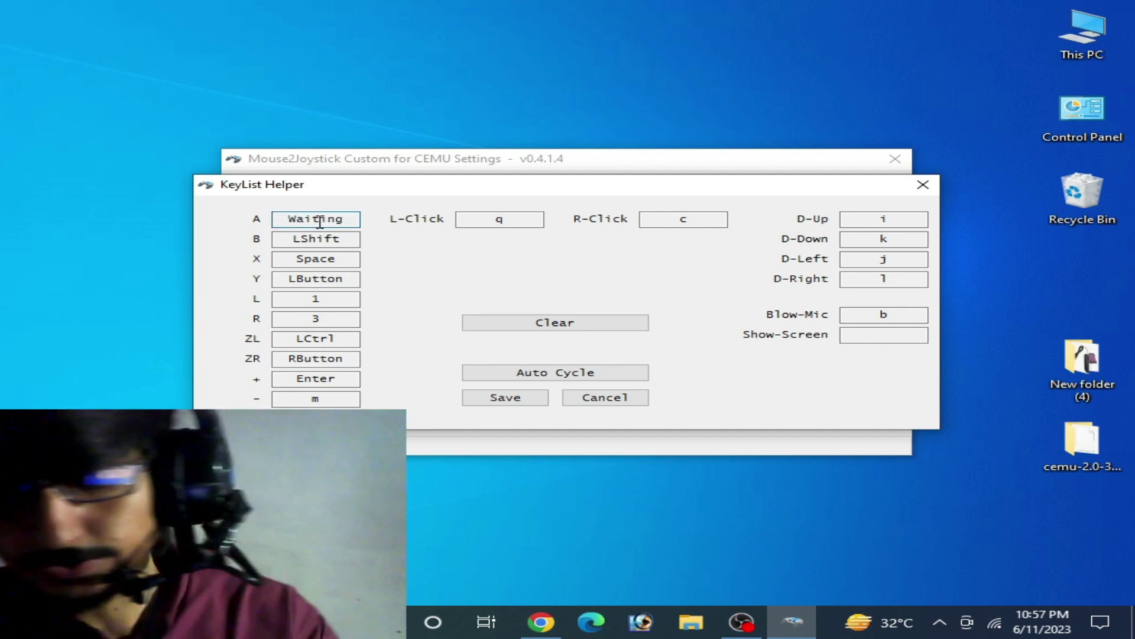
key("i")
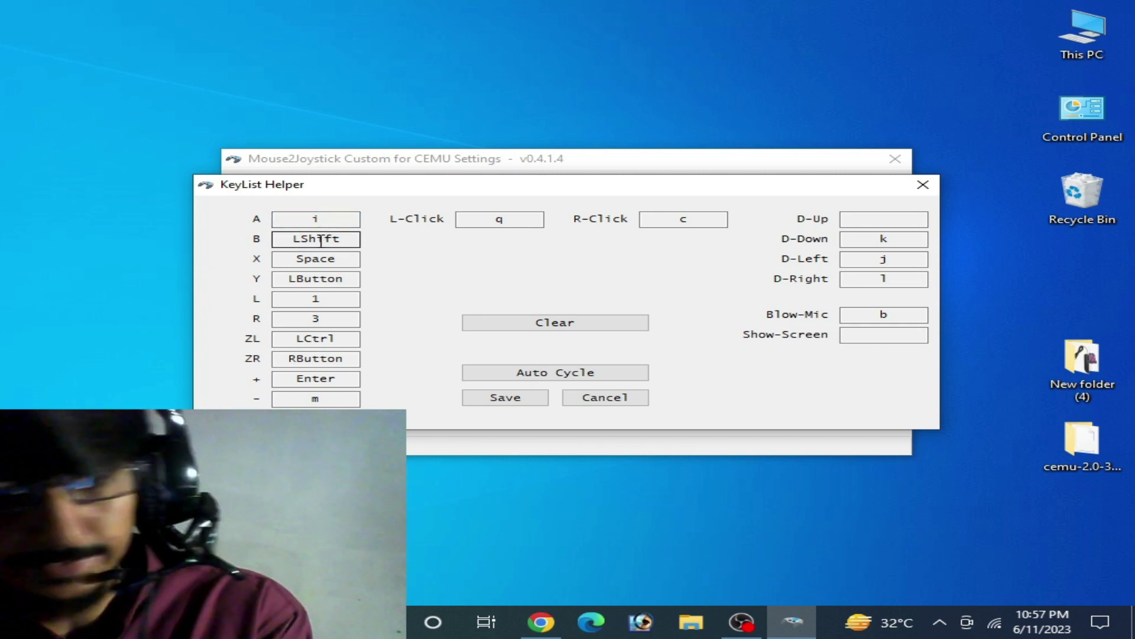
left_click(320, 239)
key("o")
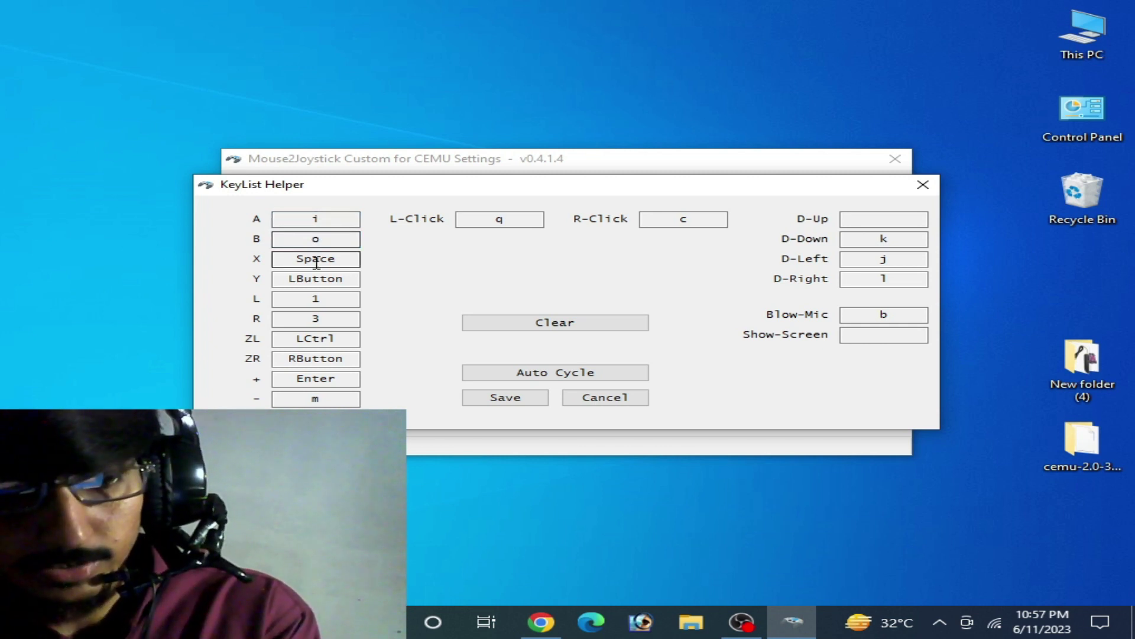
left_click(316, 260)
key("k")
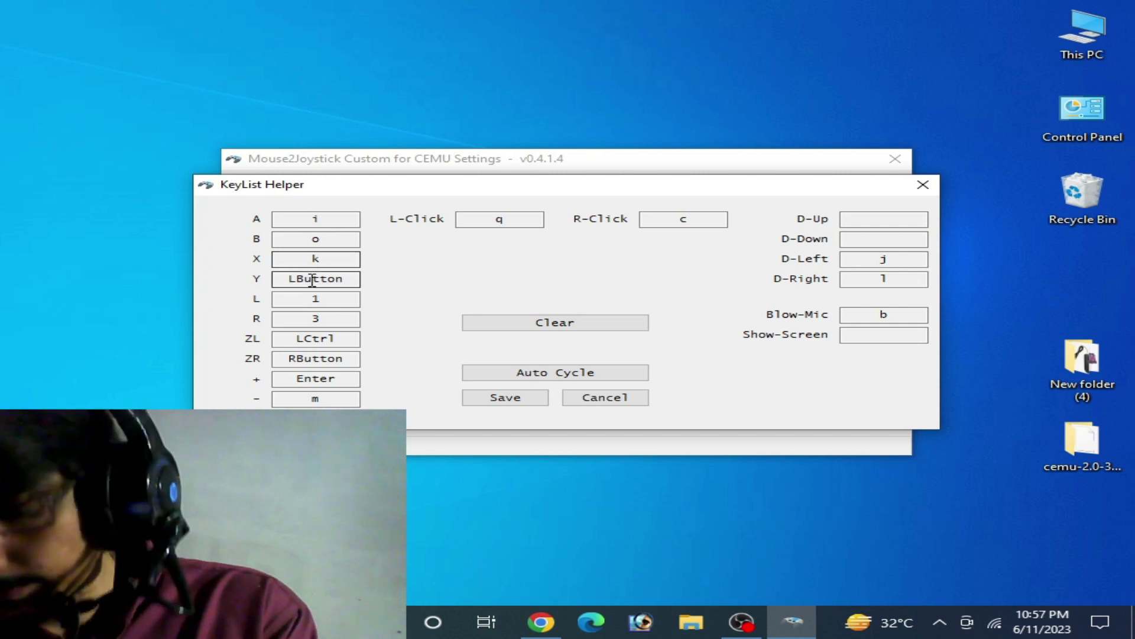
left_click(308, 299)
key("m")
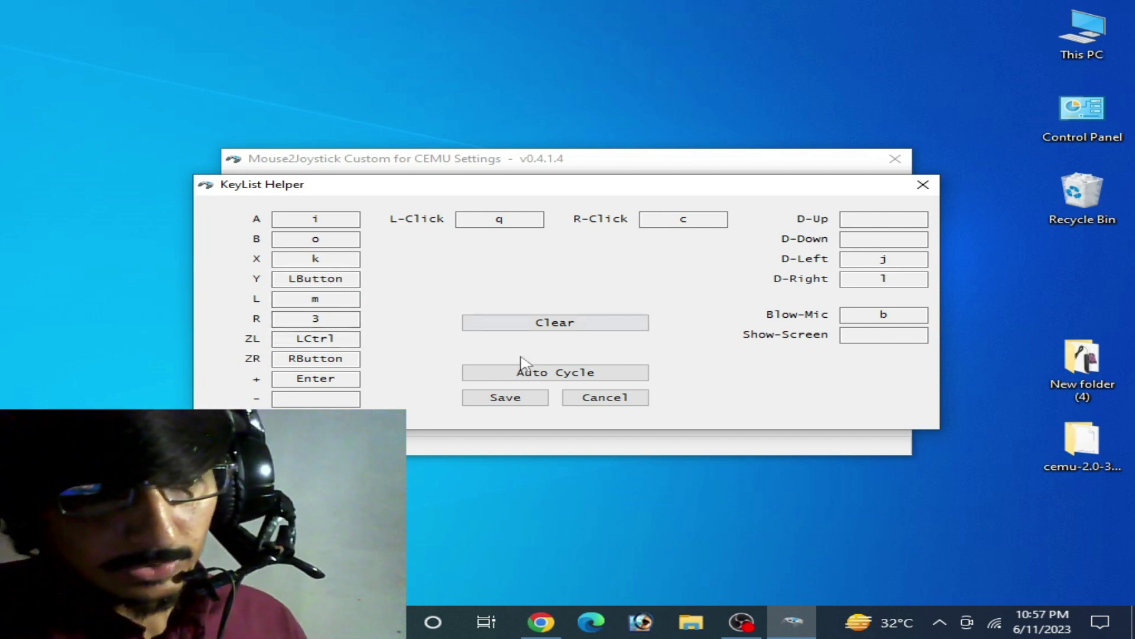
left_click(515, 395)
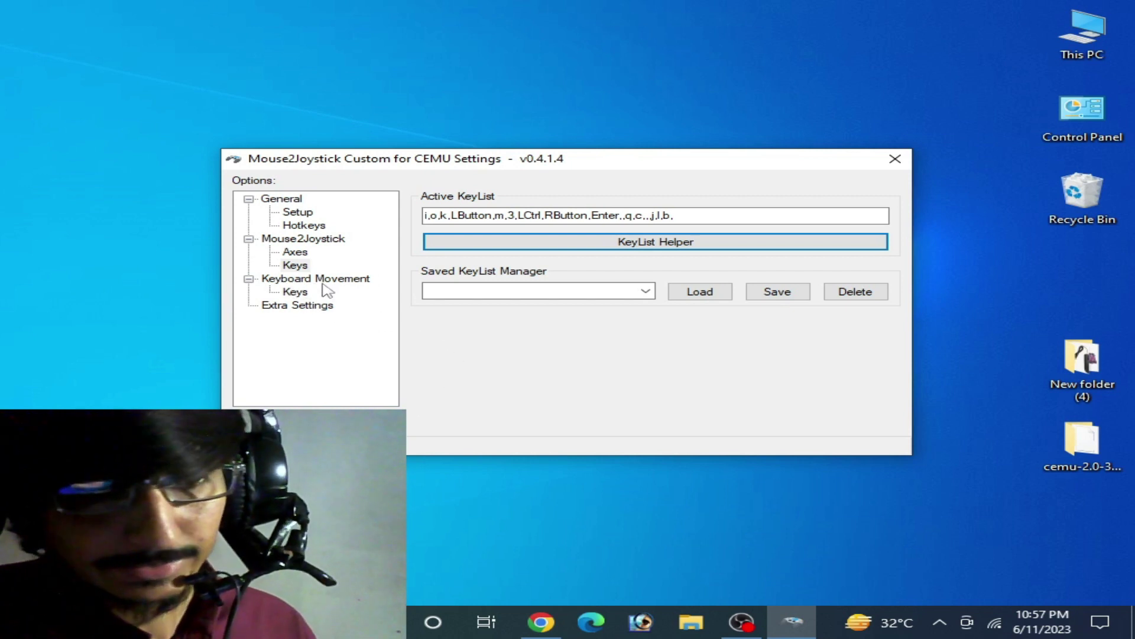
Set the keyboard movement keys to the Up, Left, Down and Right arrow keys, and close the settings.
left_click(294, 293)
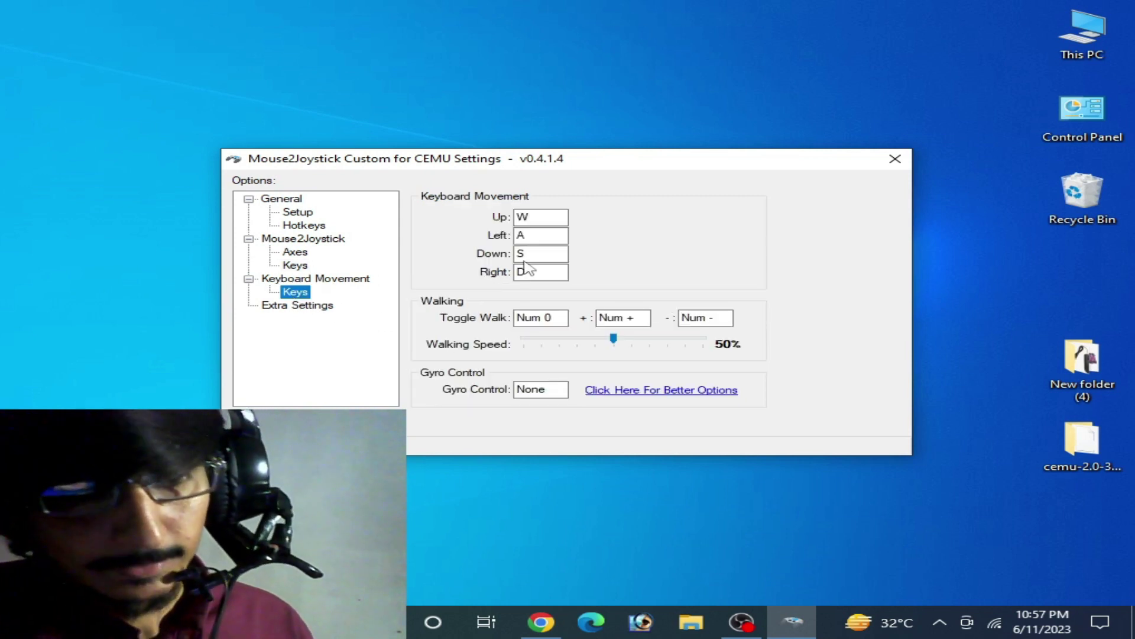
left_click(549, 223)
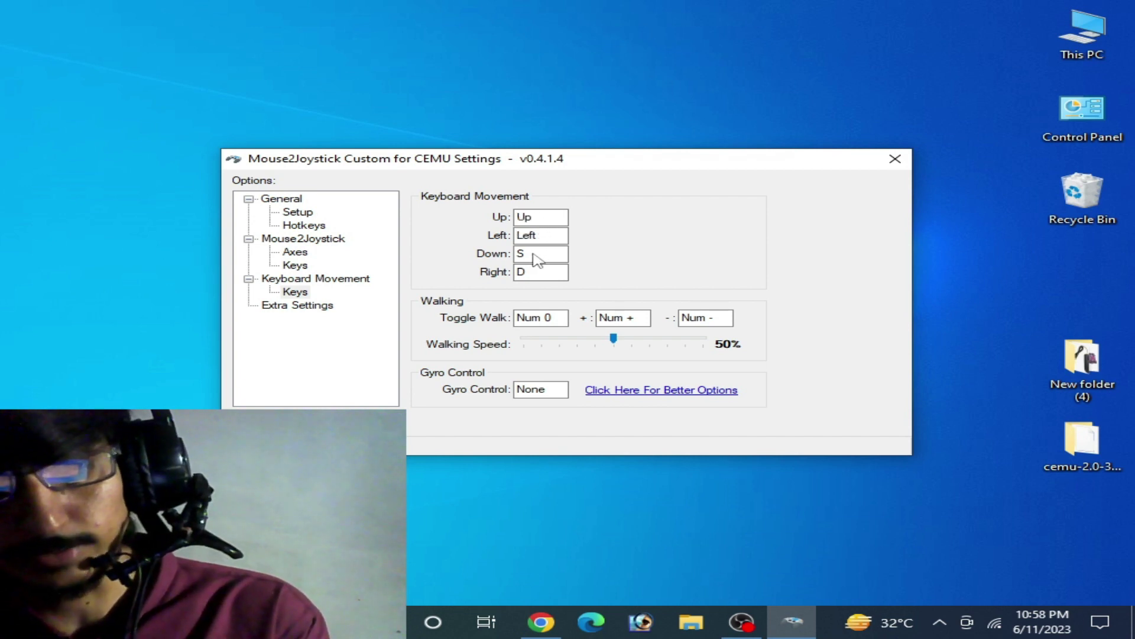
key("Down")
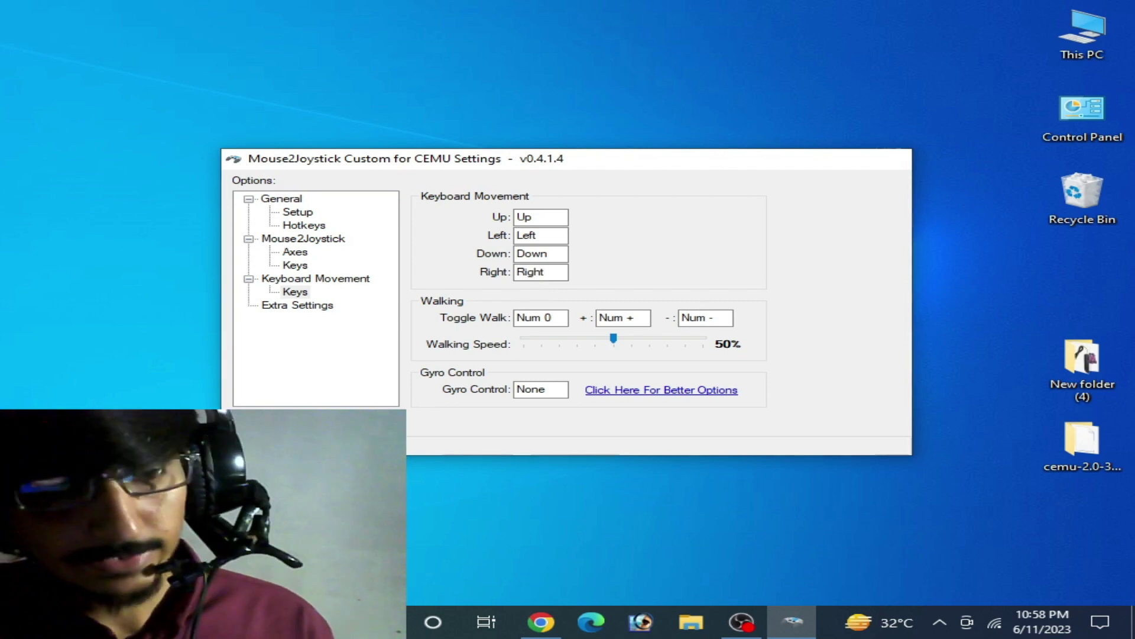
key("alt+F4")
Launch Breath of the Wild in Cemu from the desktop shortcut and load saved game data.
right_click(565, 196)
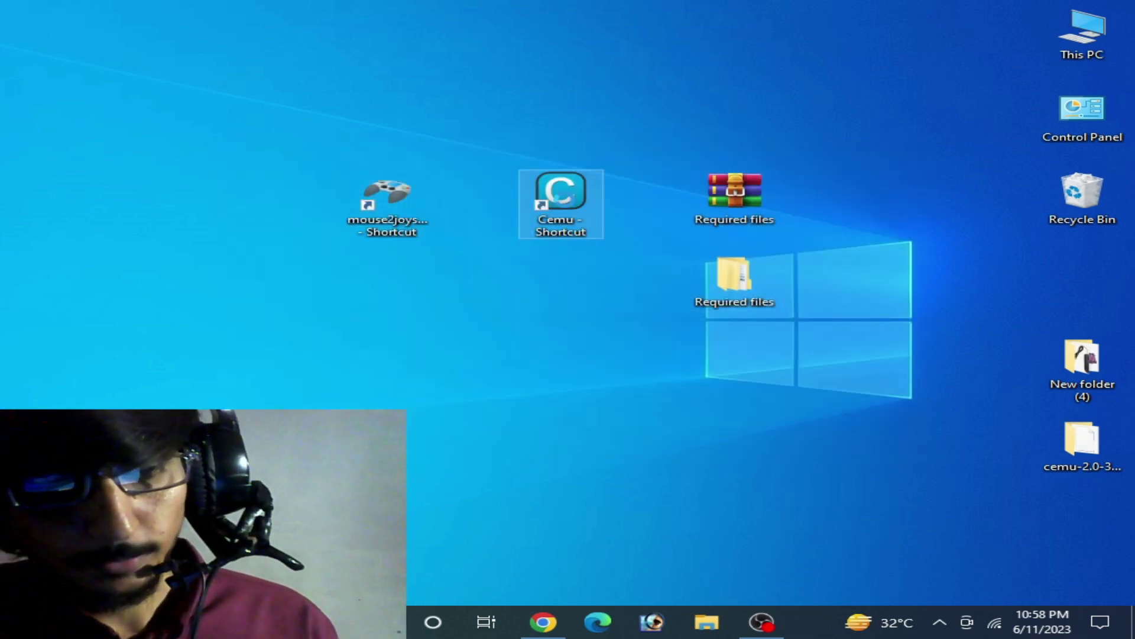
left_click(626, 161)
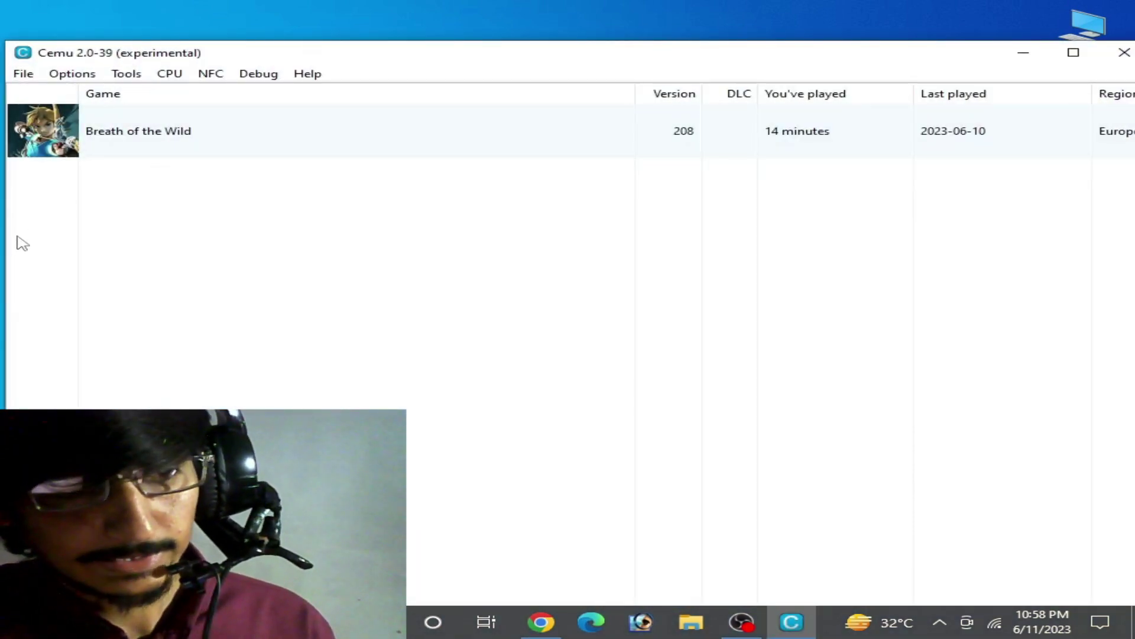
left_click_drag(11, 241, 291, 236)
left_click_drag(663, 55, 512, 53)
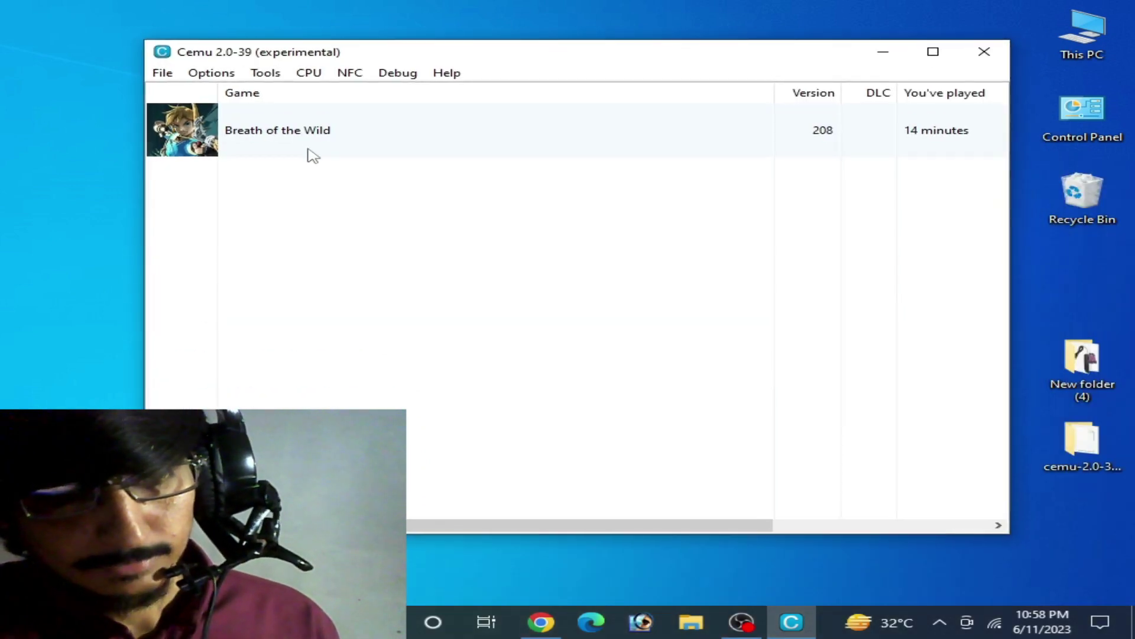
left_click(312, 156)
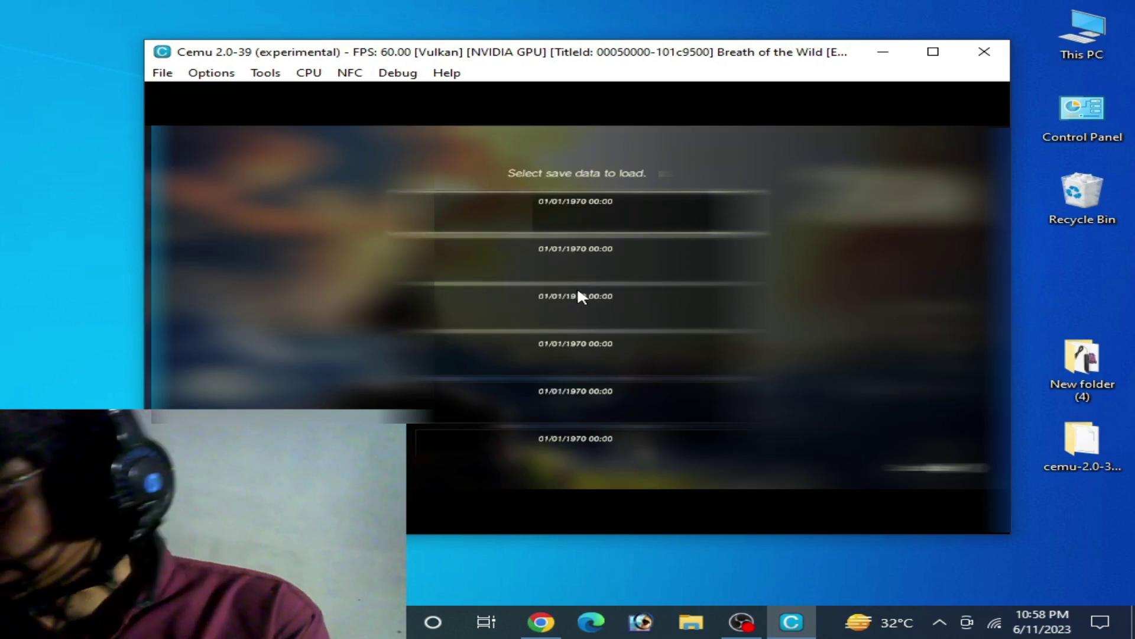
key("Return")
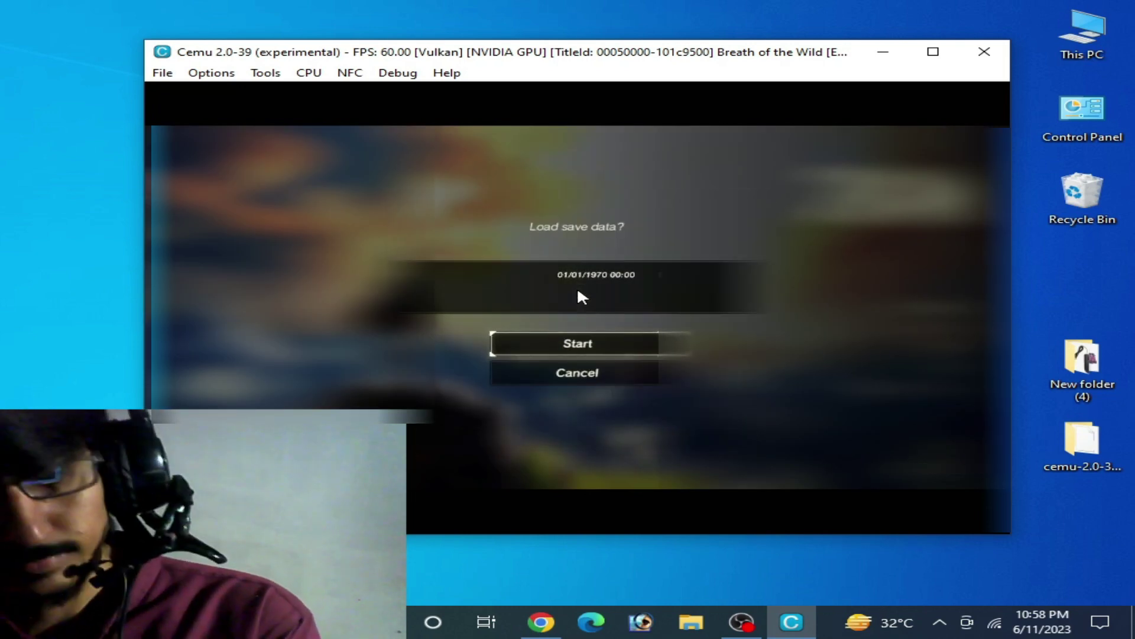
key("Return")
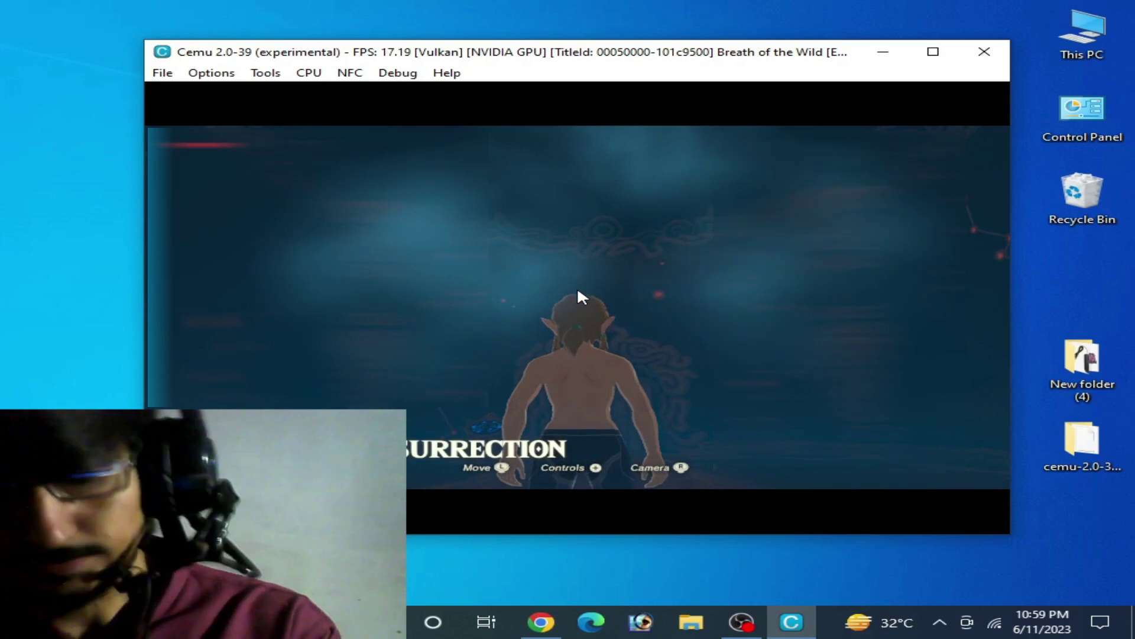
Test the character's running and jumping controls in the game.
key("w")
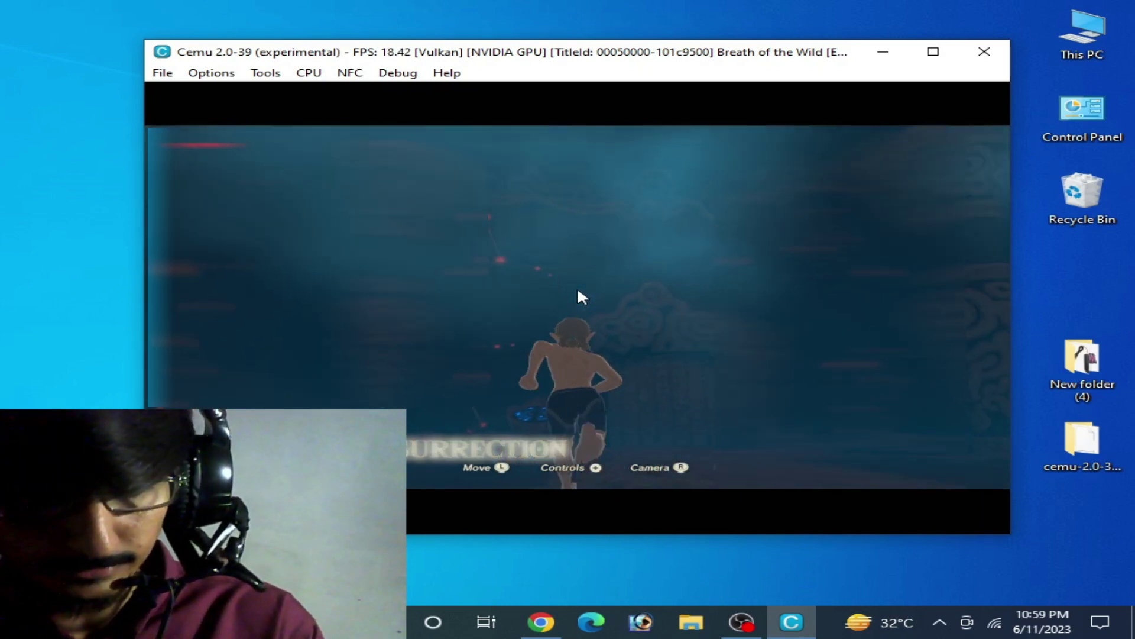
key("d")
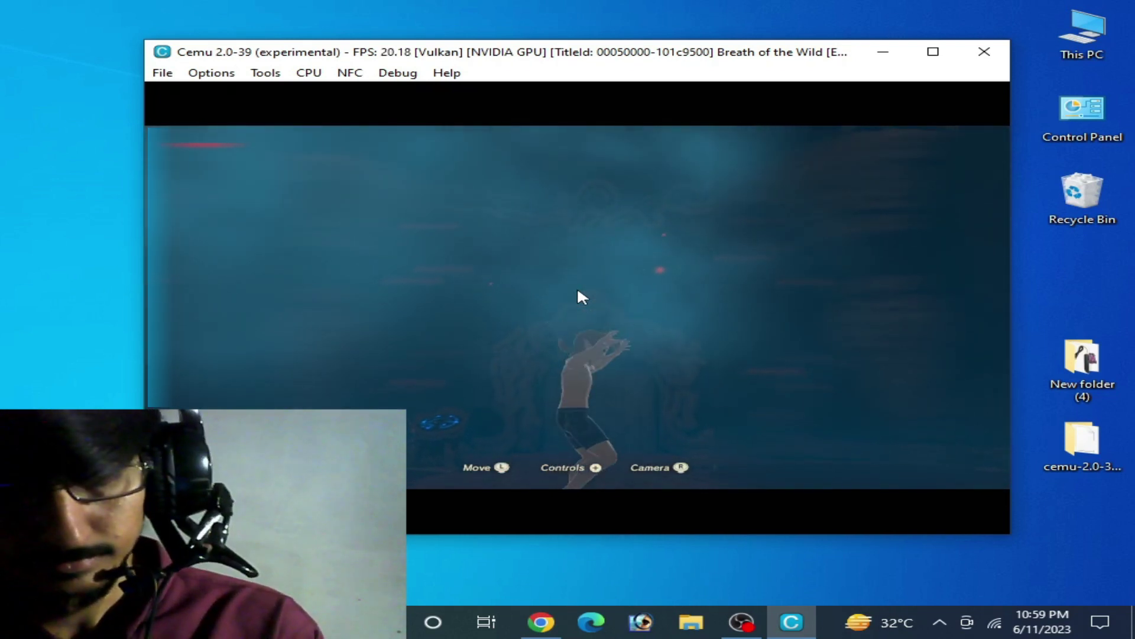
key("space")
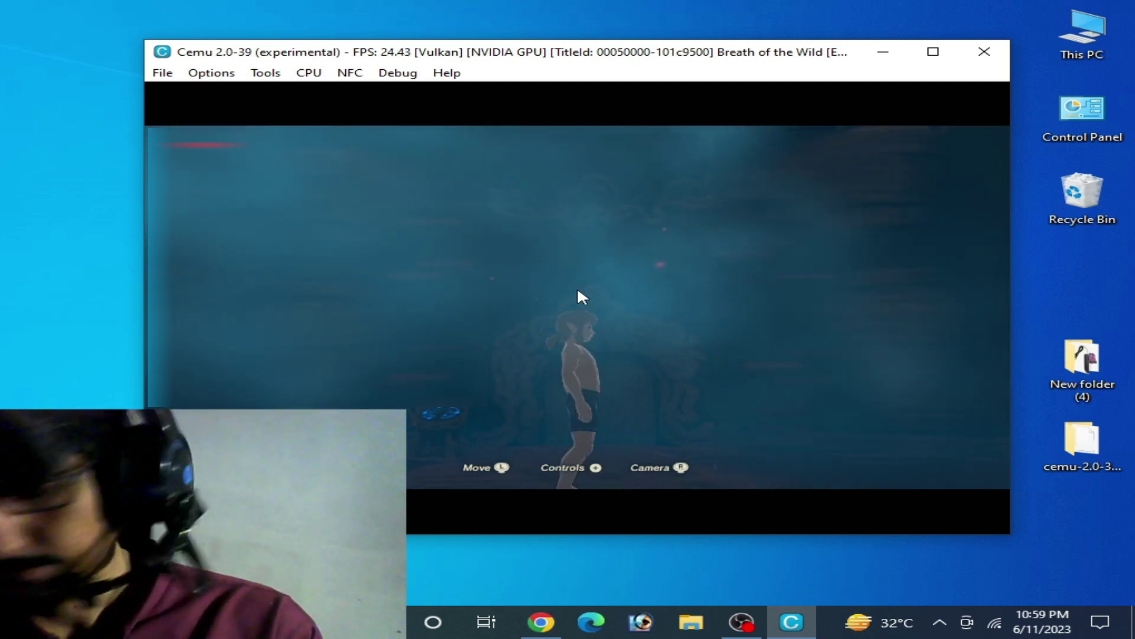
key("space")
key("space")
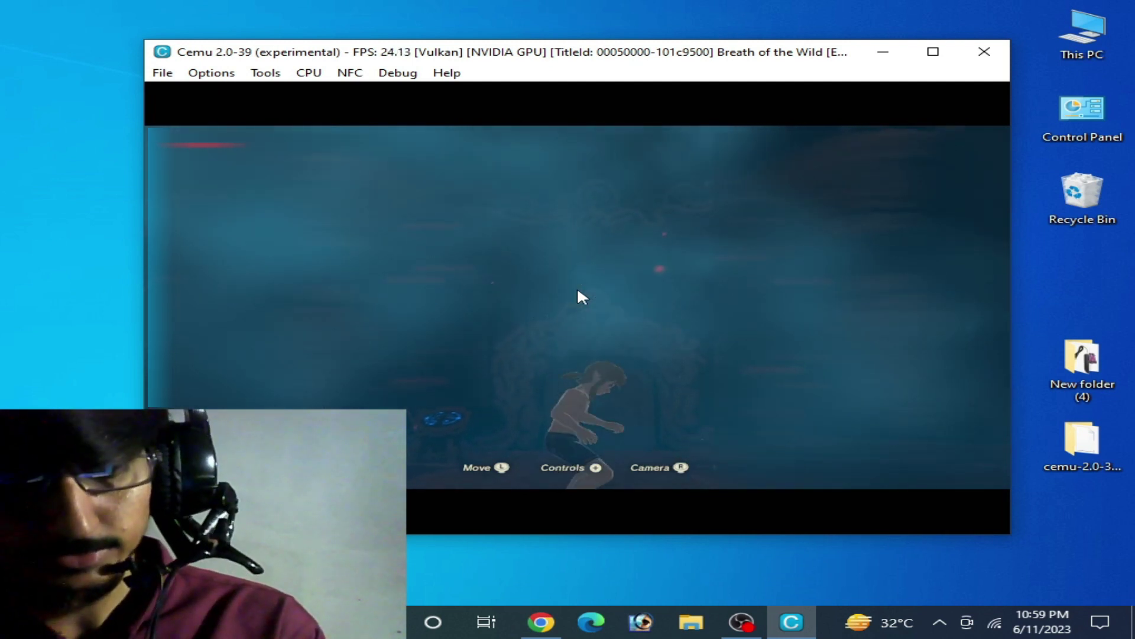
key("space")
key("w")
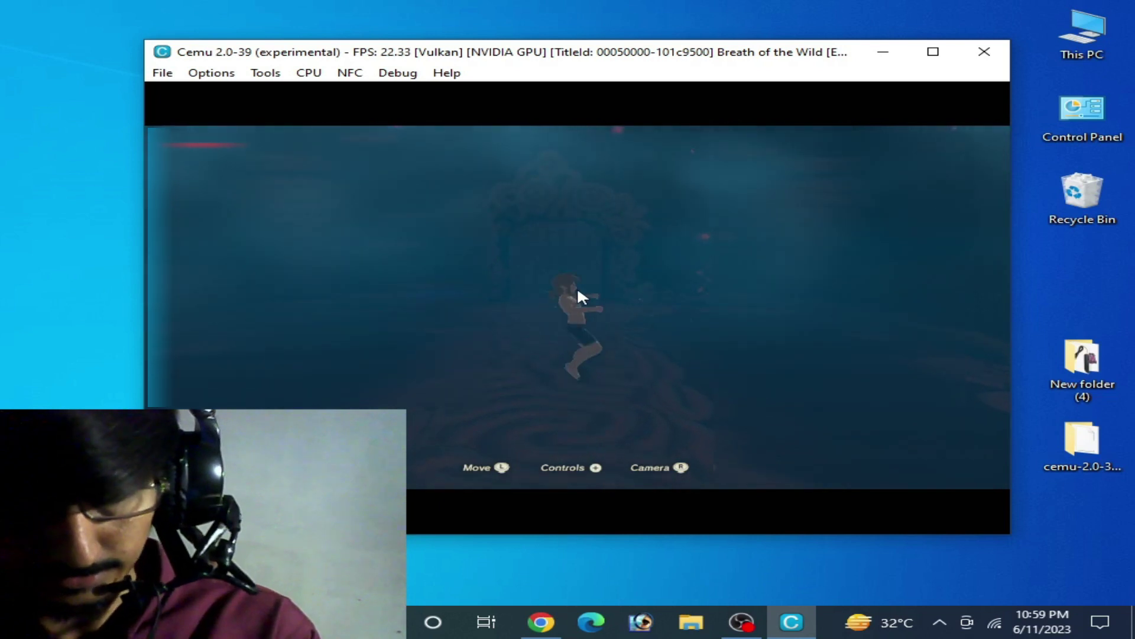
key("a")
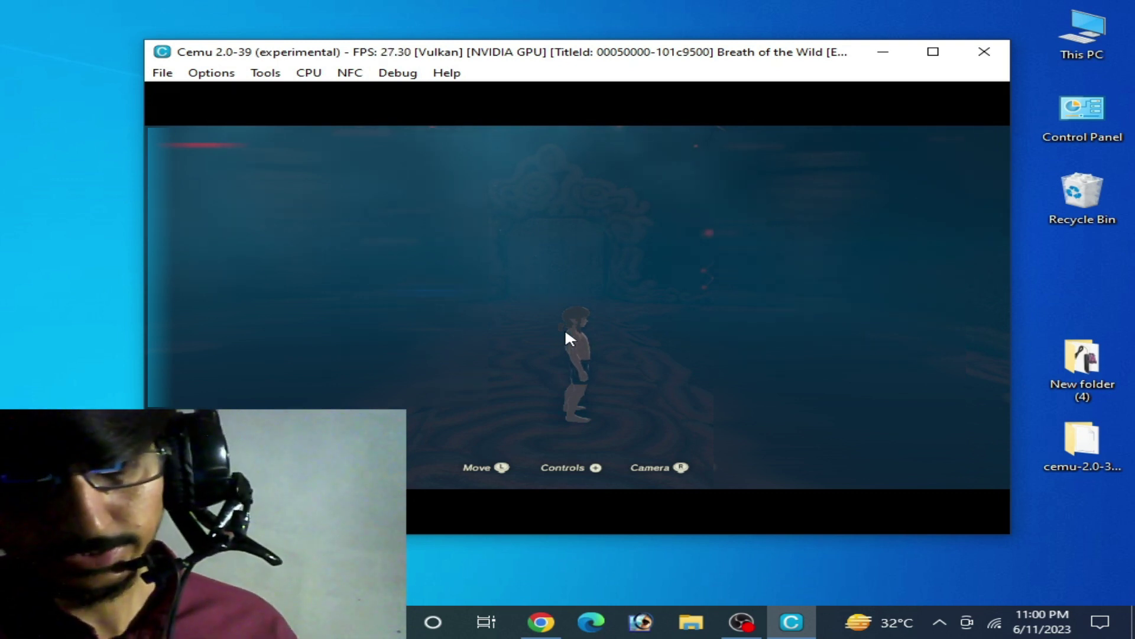
Open the Mouse2Joystick settings for Cemu and bring up the KeyList Helper for the joystick keys.
left_click(942, 627)
right_click(939, 584)
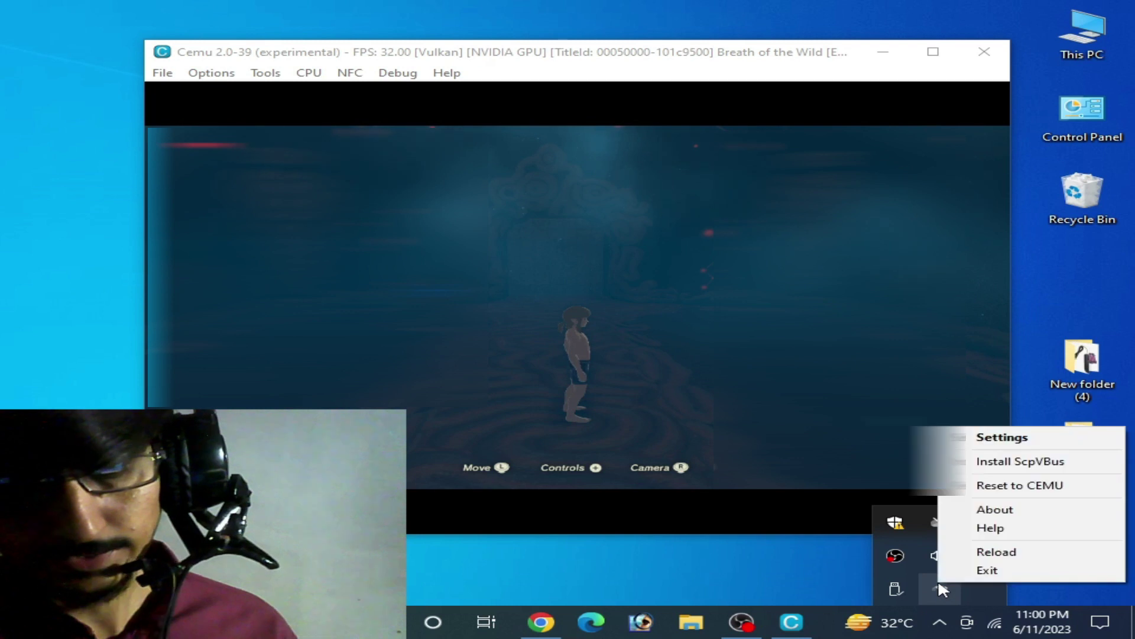
left_click(995, 440)
left_click_drag(560, 172, 576, 172)
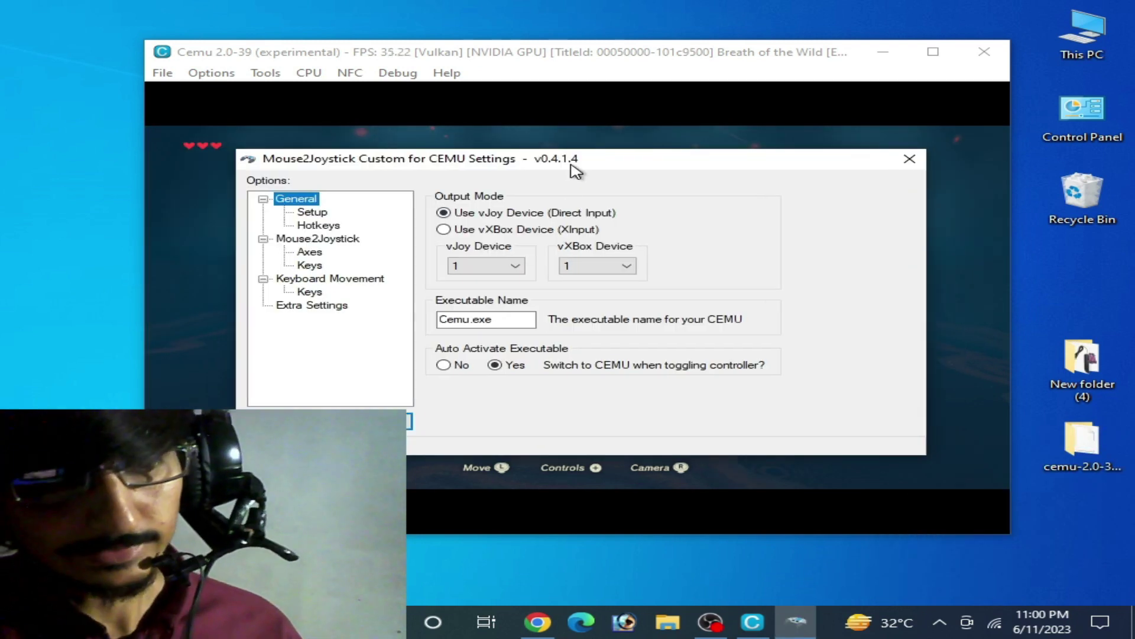
left_click(320, 267)
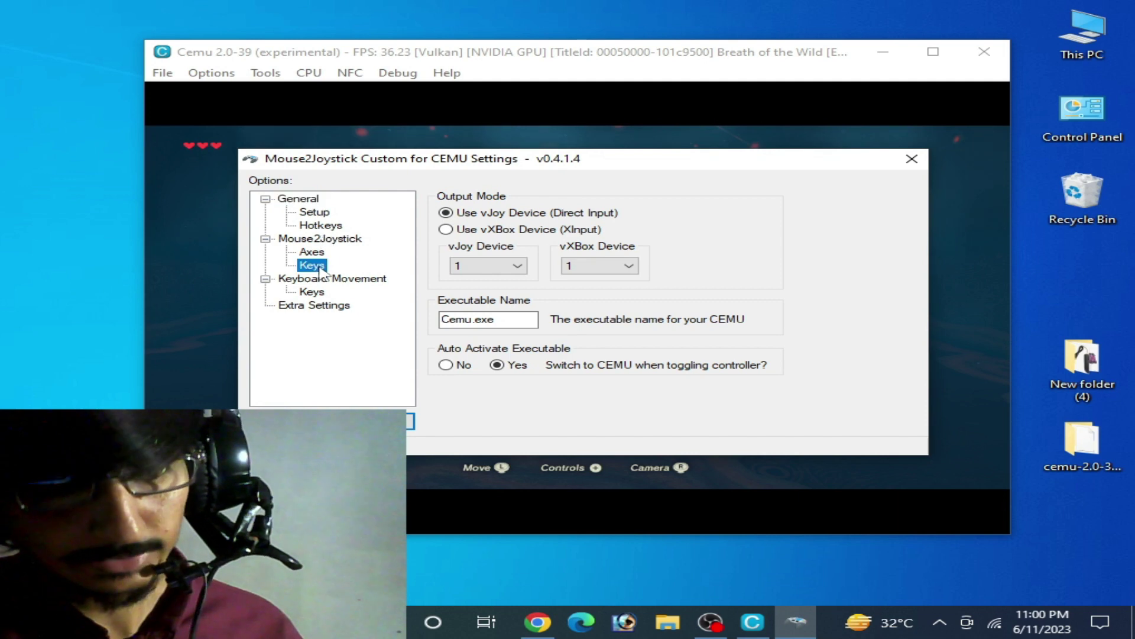
left_click(620, 244)
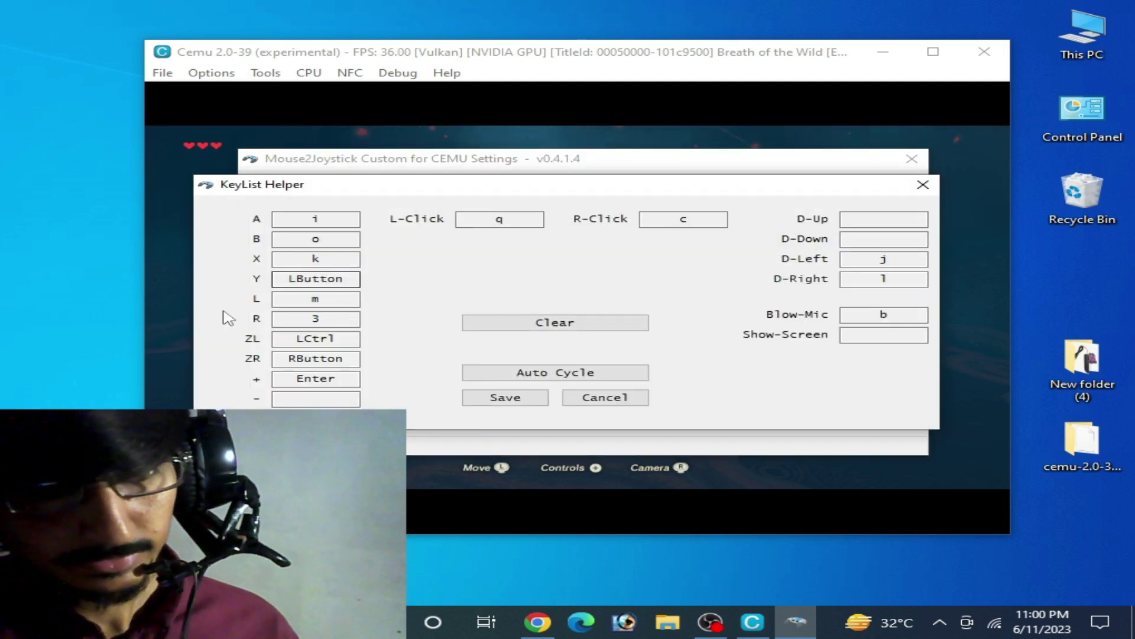
Try assigning f to L, g to R, v to ZL and b to ZR in the KeyList Helper, and close the settings.
left_click(325, 302)
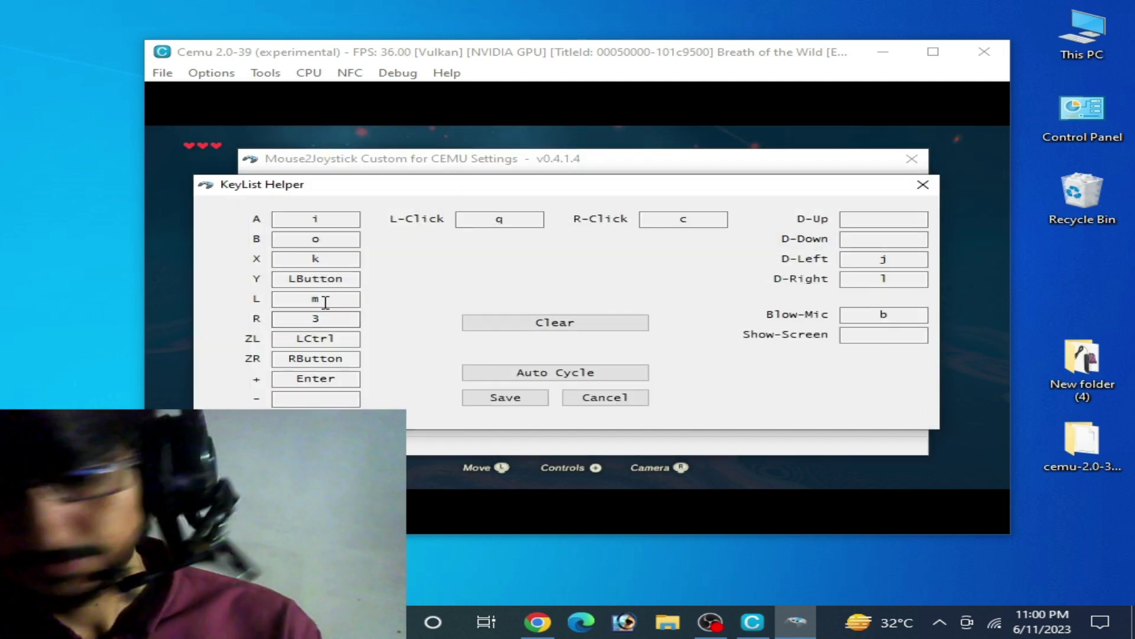
key("f")
left_click(327, 318)
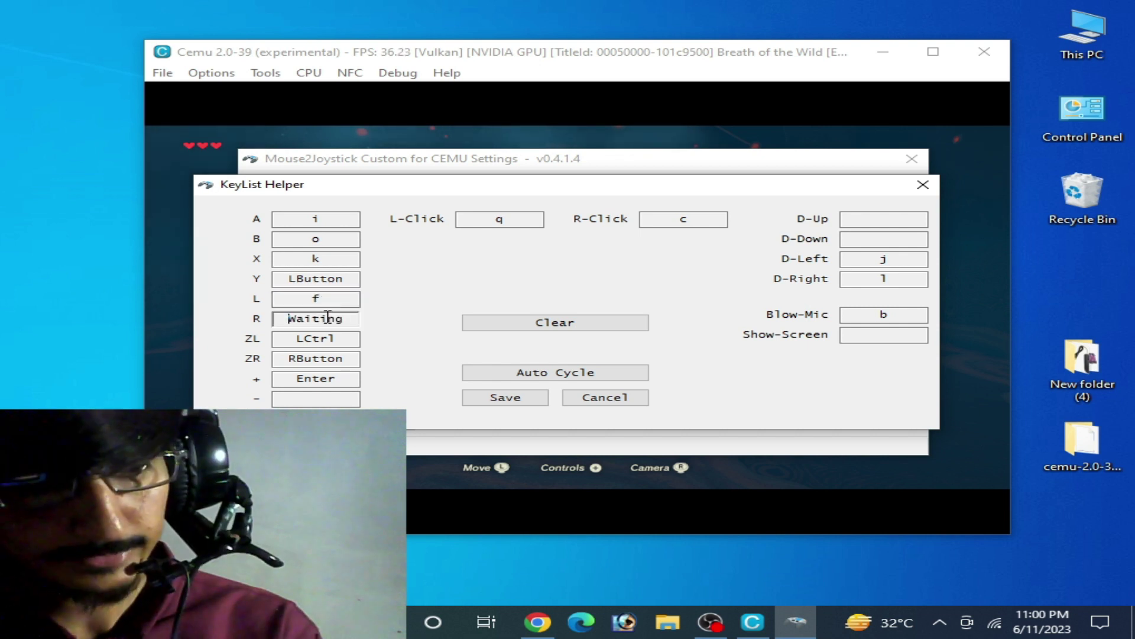
key("g")
left_click(327, 338)
key("v")
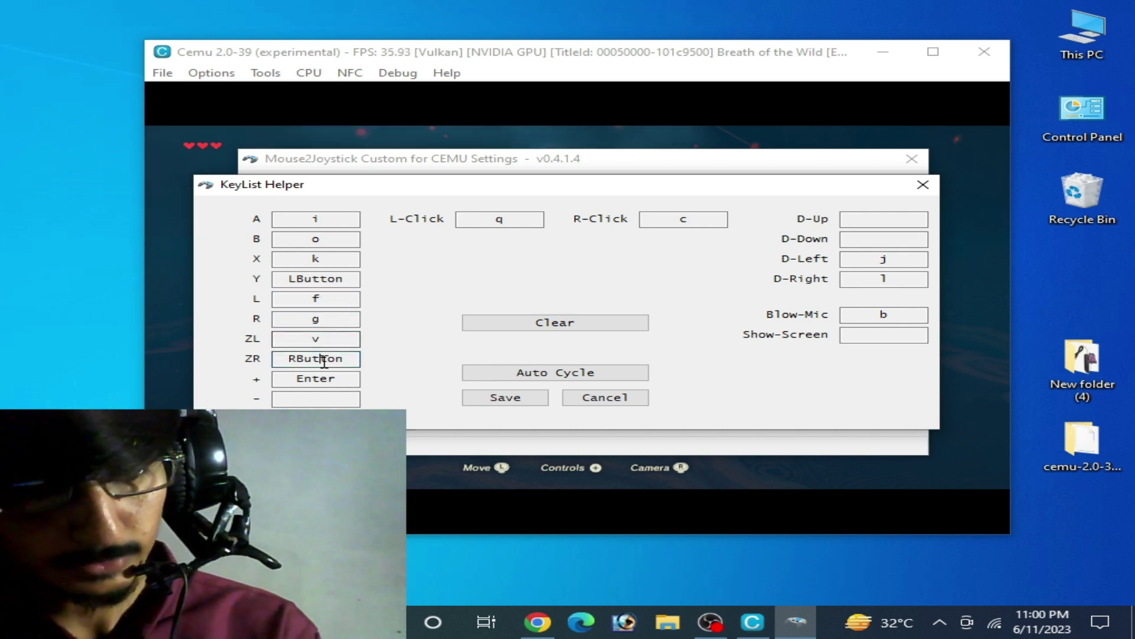
left_click(325, 359)
key("b")
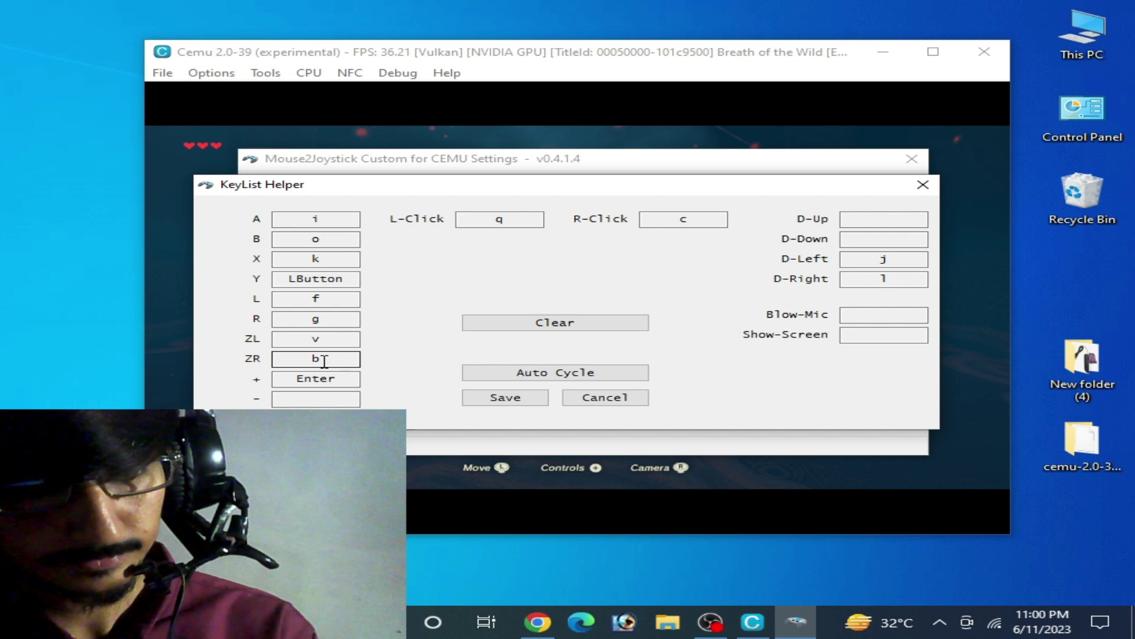
left_click(923, 183)
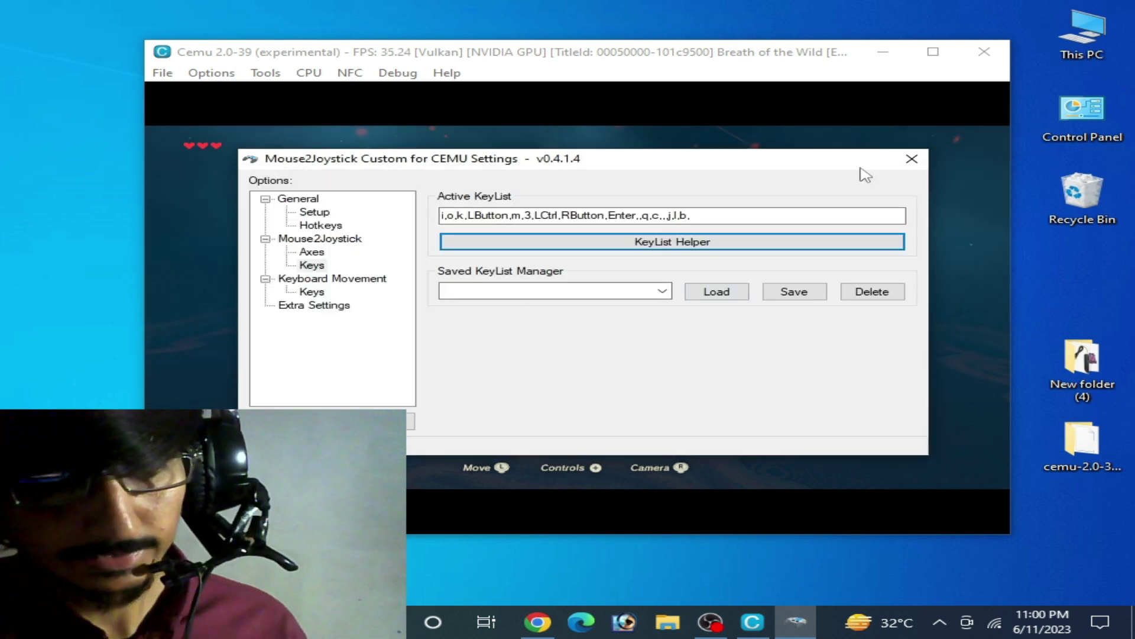
left_click(923, 159)
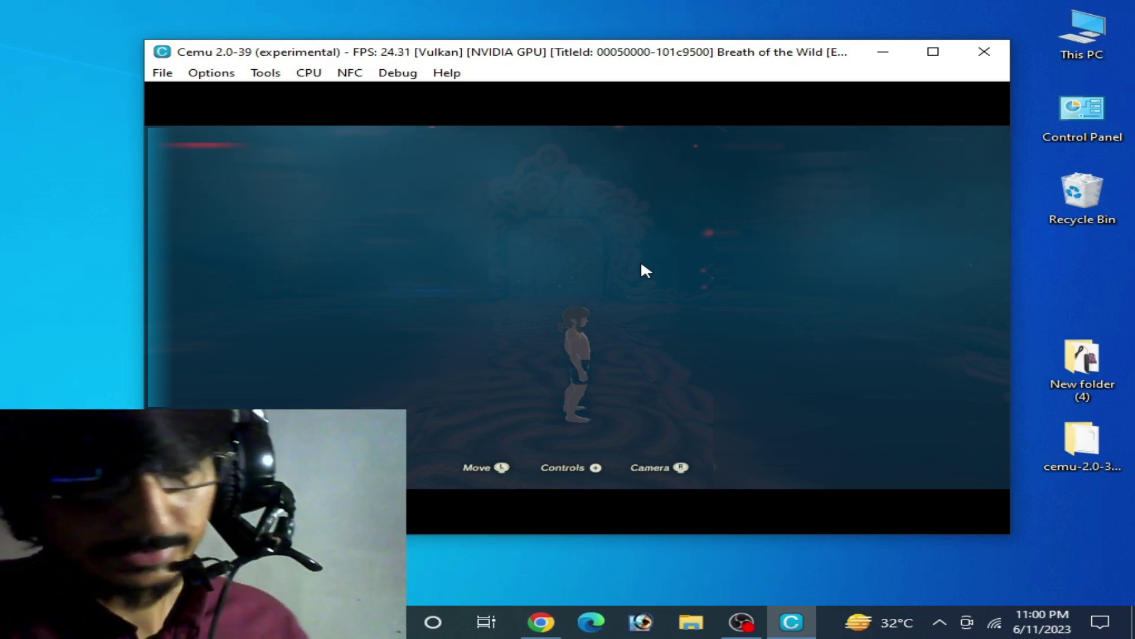
Exit mouse2joystick, move the Cemu window off the desktop shortcuts, and relaunch mouse2joystick from its shortcut.
left_click(940, 620)
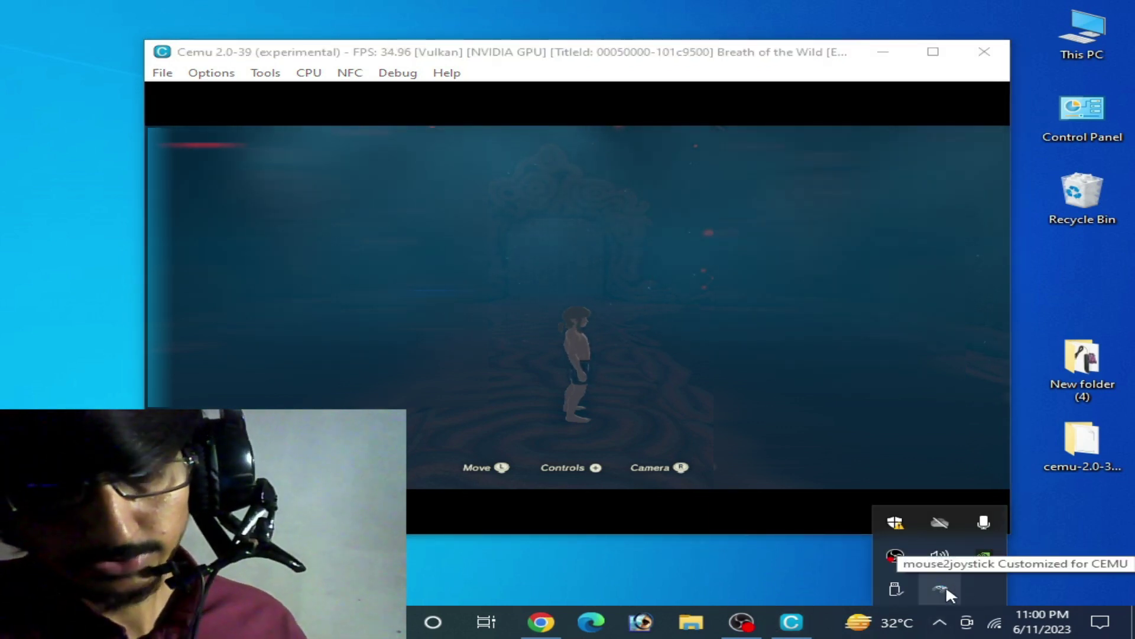
right_click(936, 588)
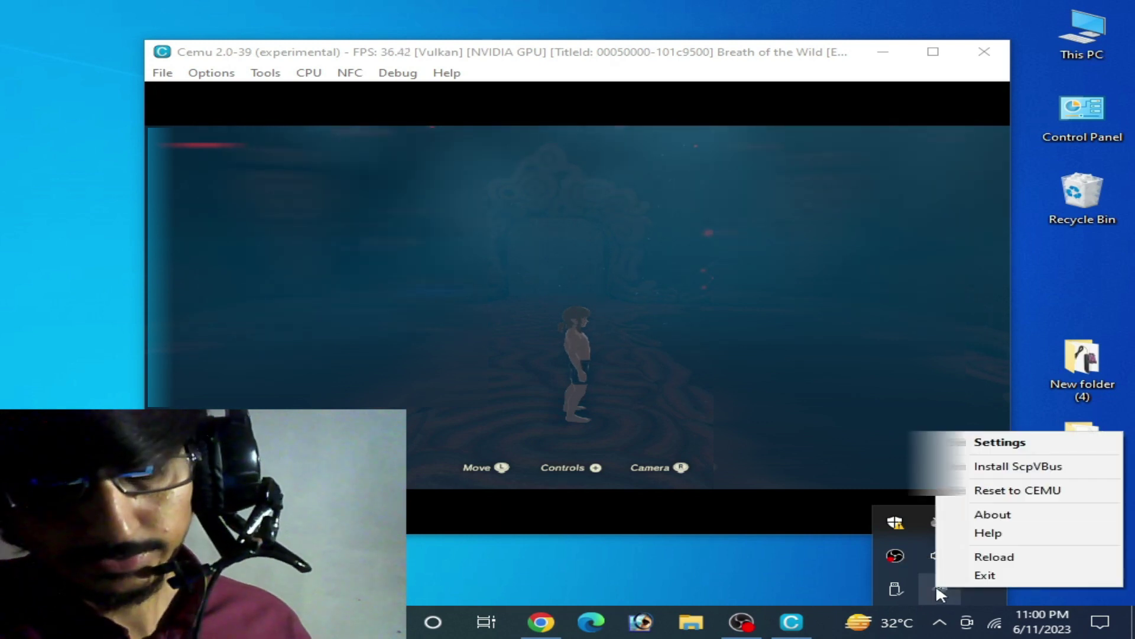
left_click(984, 576)
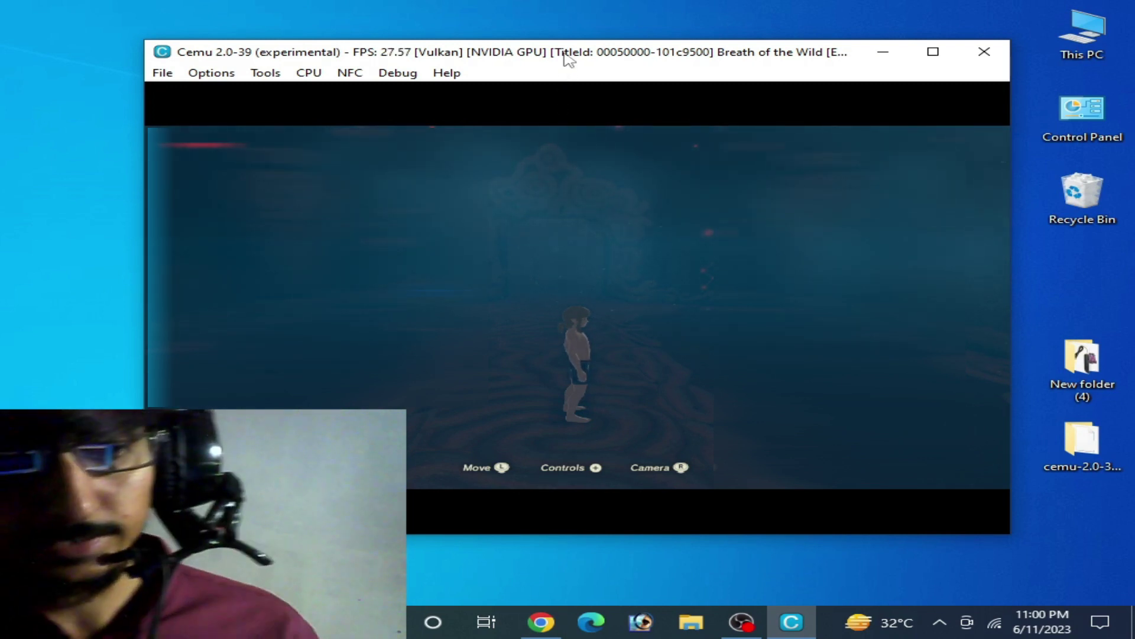
left_click_drag(562, 61, 573, 141)
left_click_drag(748, 140, 747, 306)
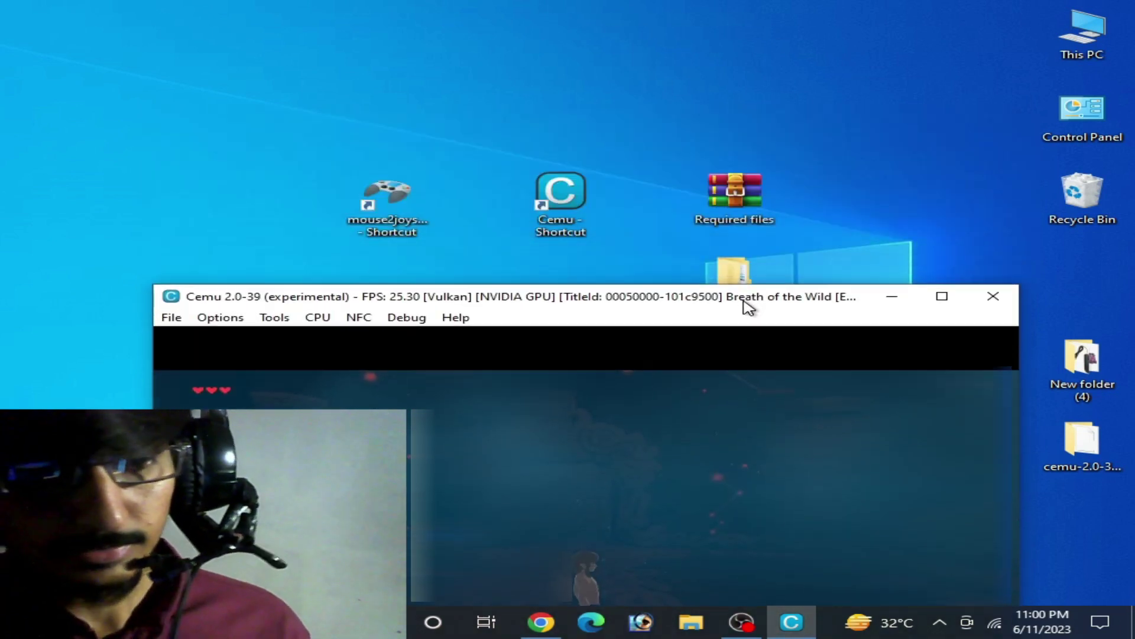
left_click(399, 222)
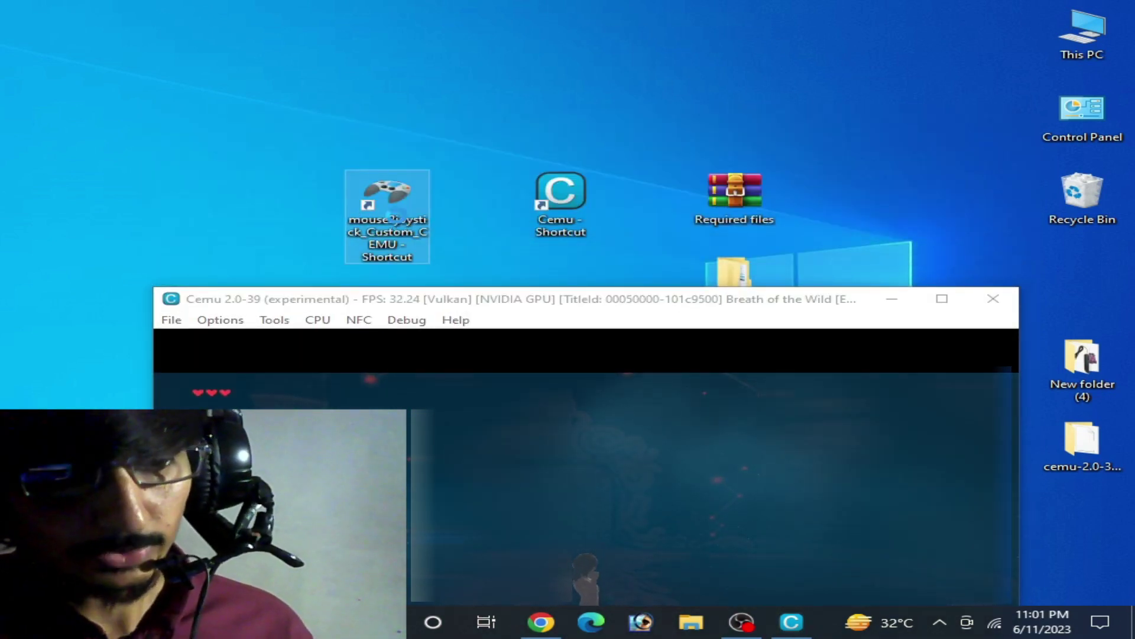
right_click(397, 219)
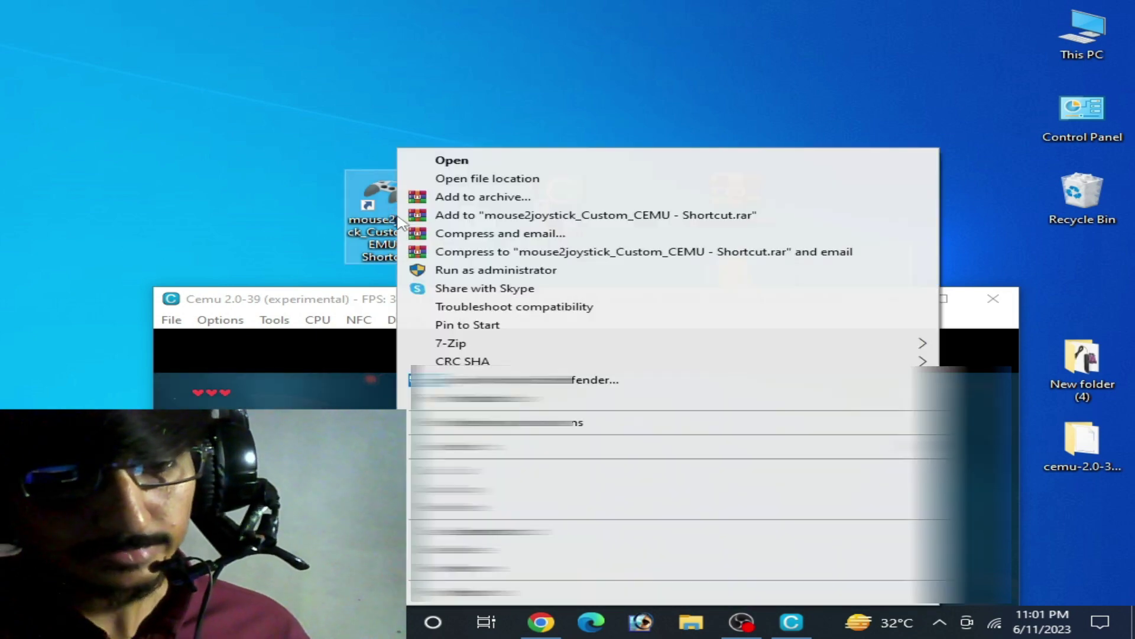
left_click(452, 160)
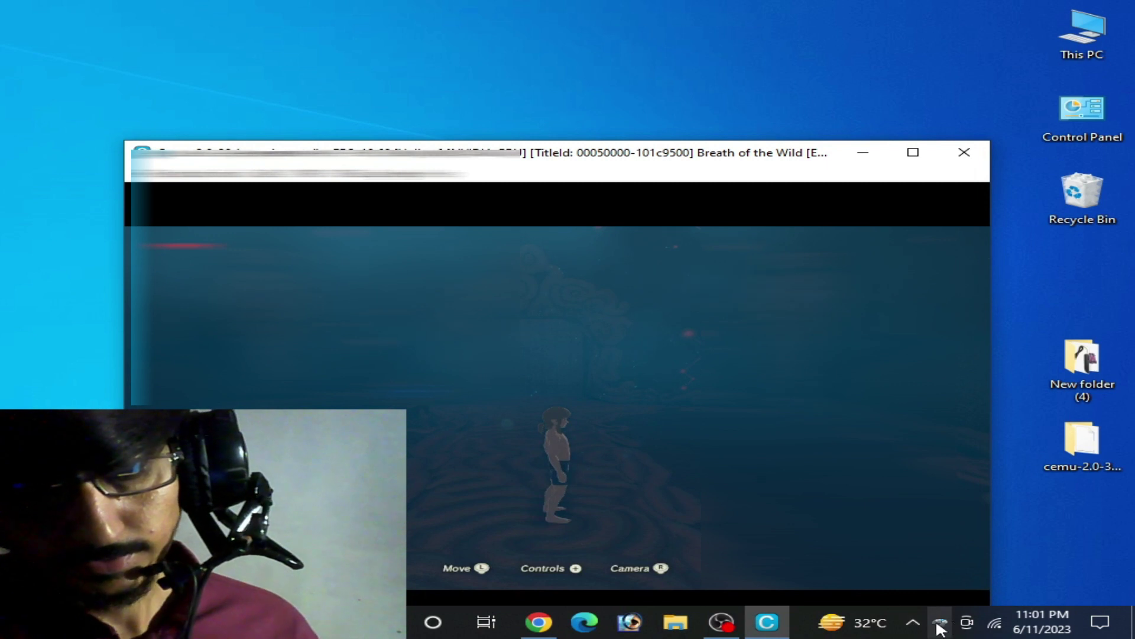
Open the settings of the restarted mouse2joystick.
left_click(914, 624)
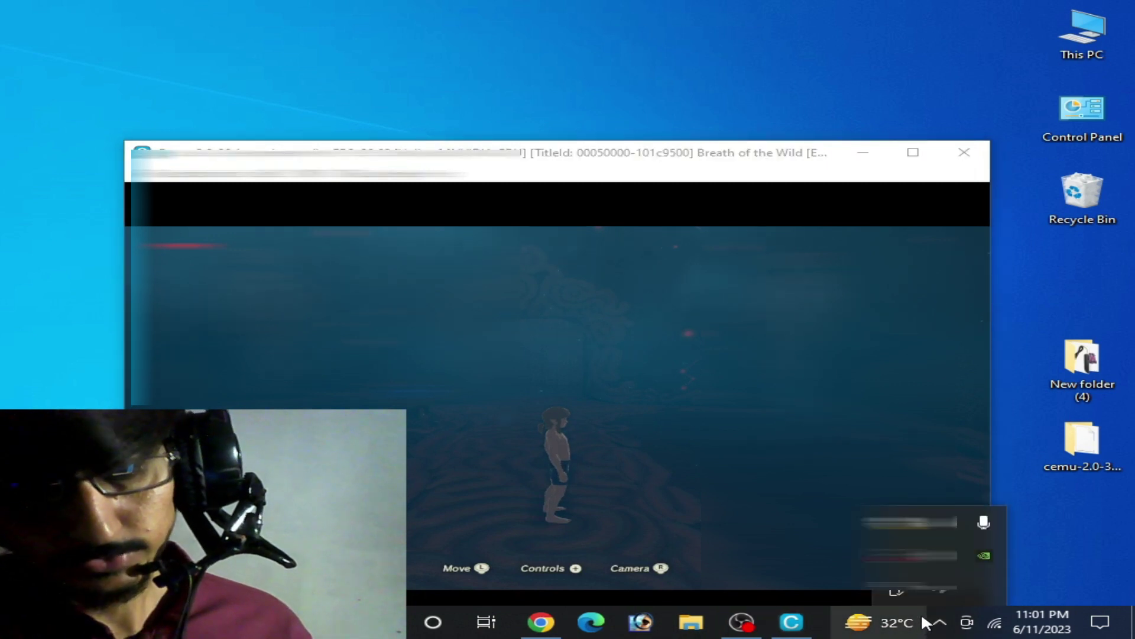
right_click(945, 589)
left_click(985, 443)
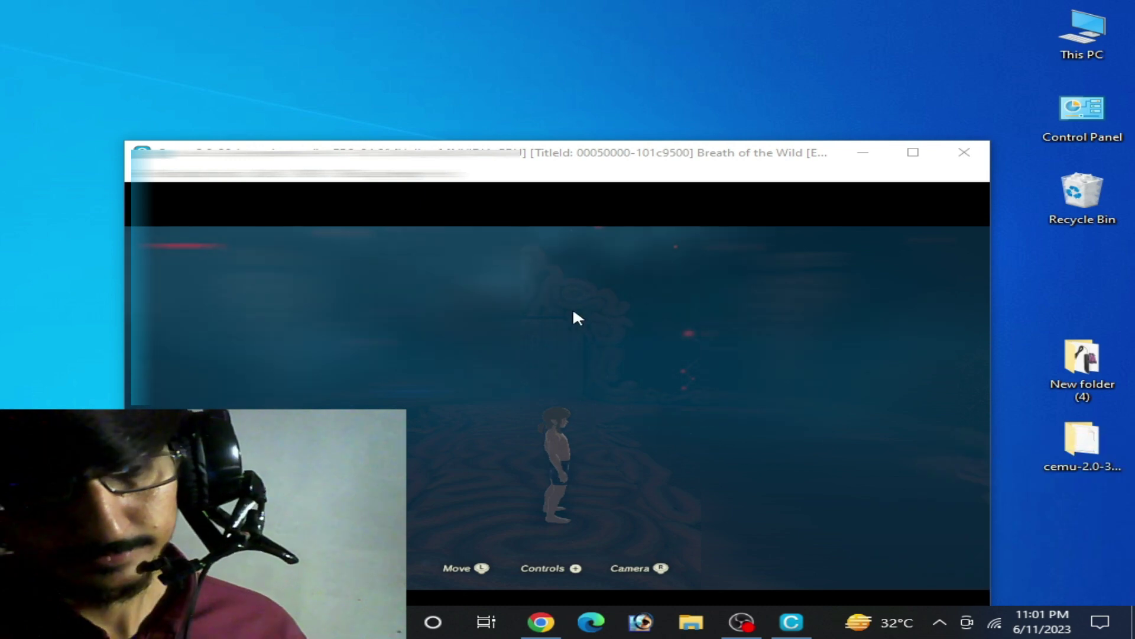